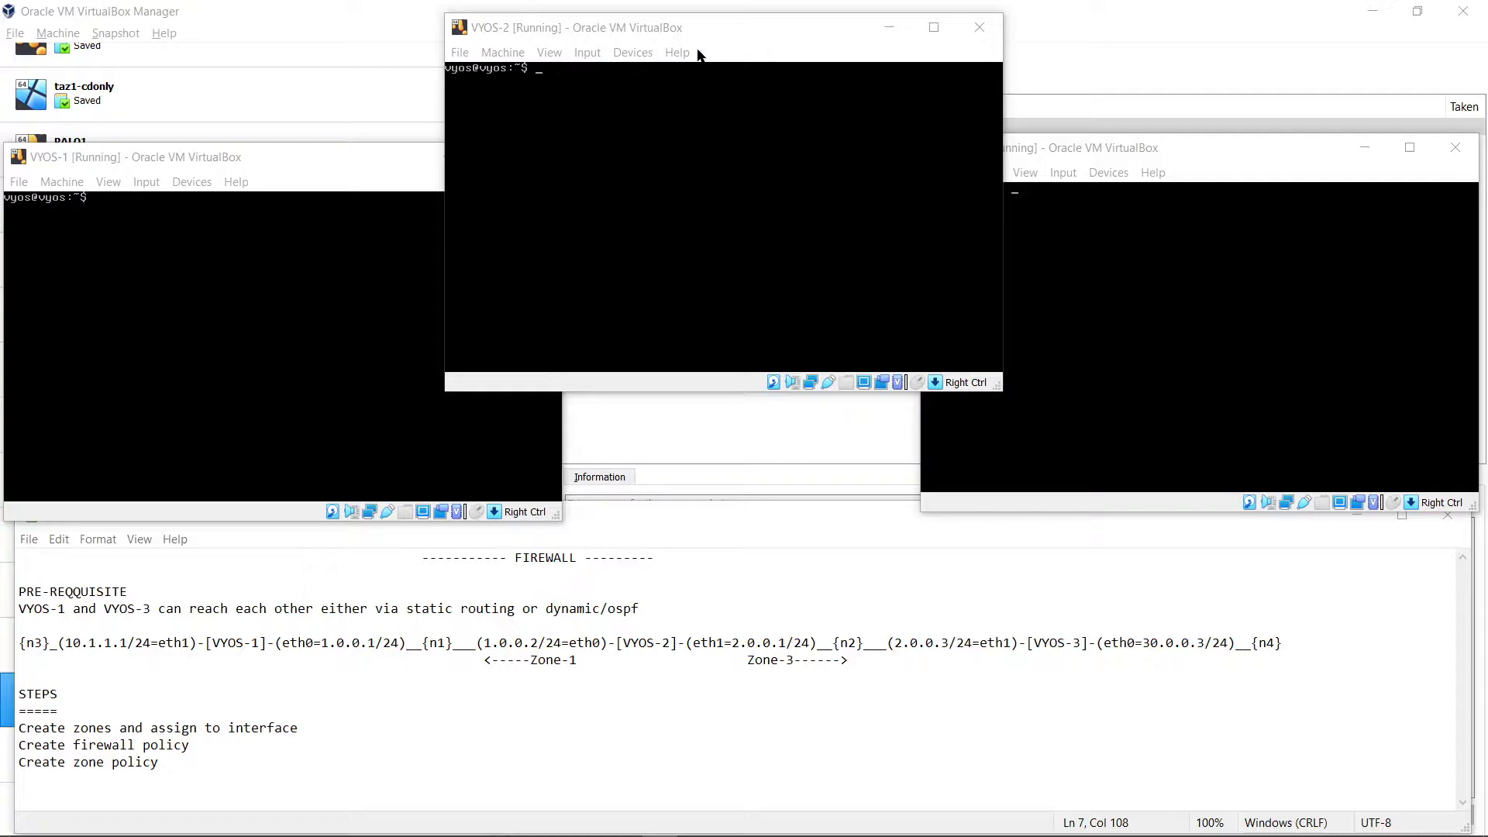
Step: Bring the Notepad firewall lab notes in front of the VYOS-2 router console
{"action": "left_click", "coordinate": [719, 37]}
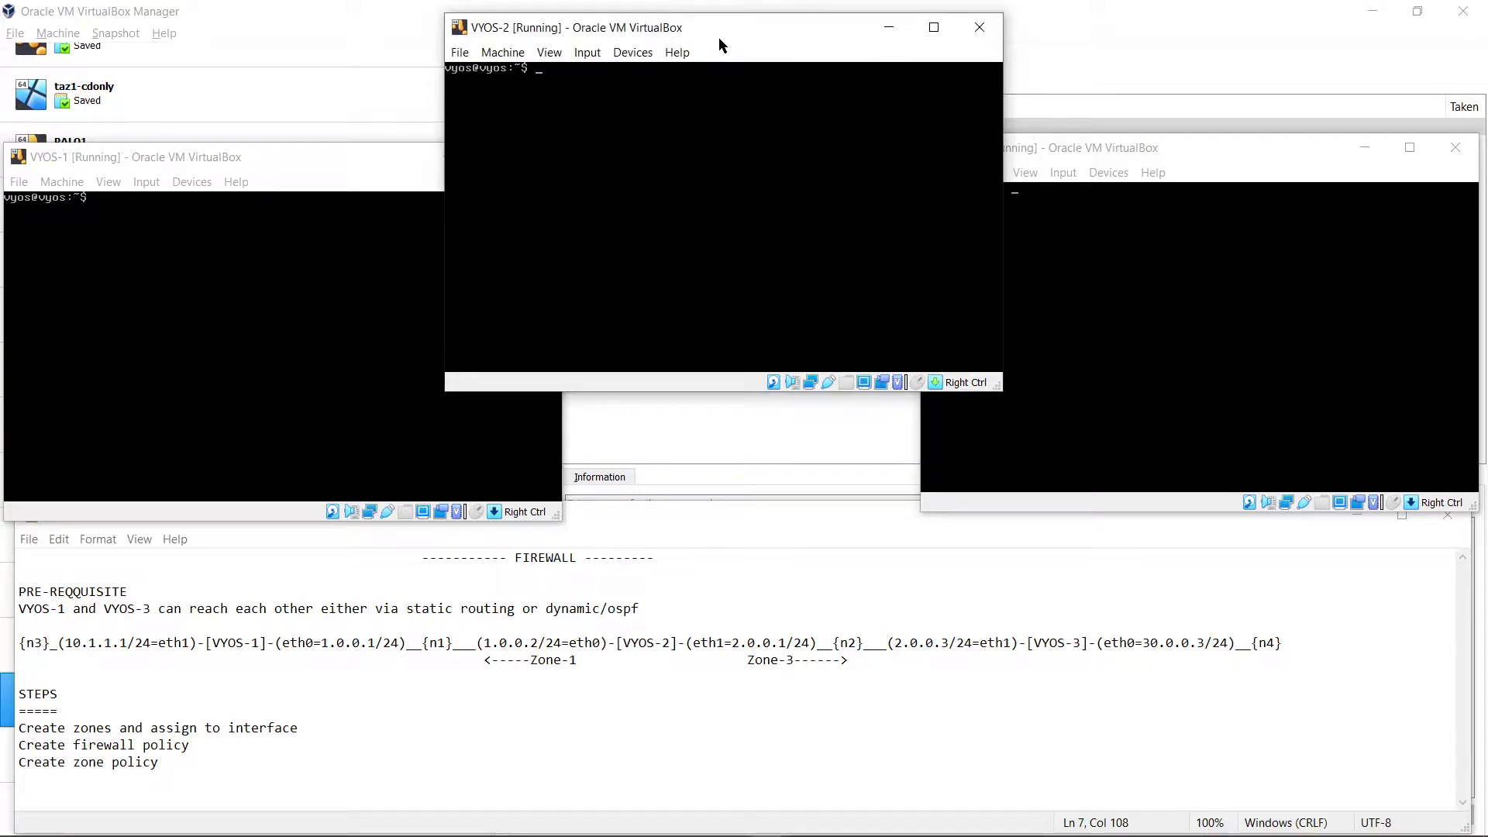
{"action": "left_click", "coordinate": [647, 526]}
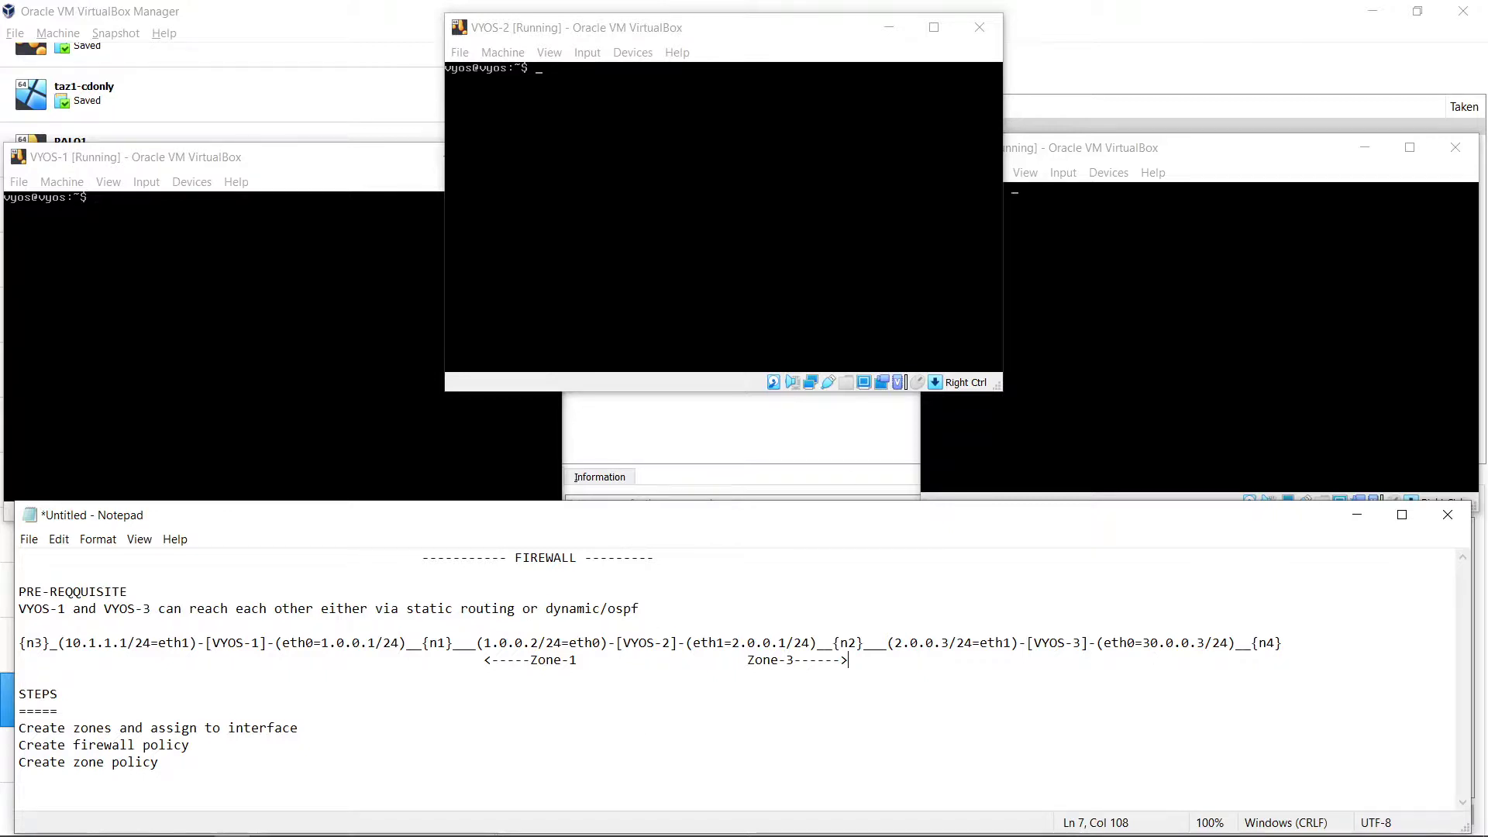
Step: Run 'sho ip route' on VYOS-3 and then on VYOS-1 to view their routing tables
{"action": "left_click", "coordinate": [1238, 153]}
{"action": "type", "text": "sho ip"}
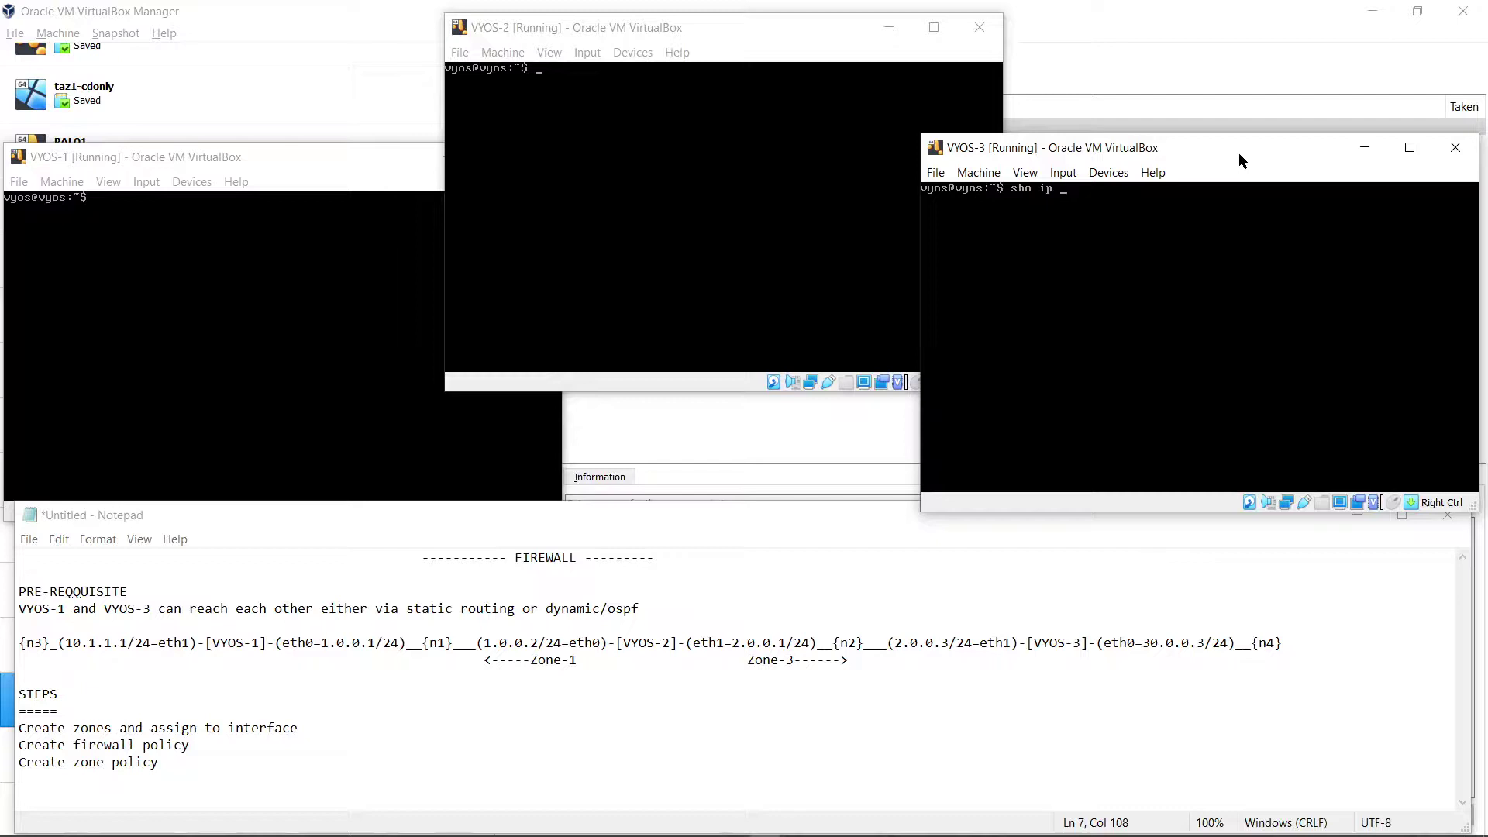
{"action": "type", "text": " route"}
{"action": "key", "text": "Return"}
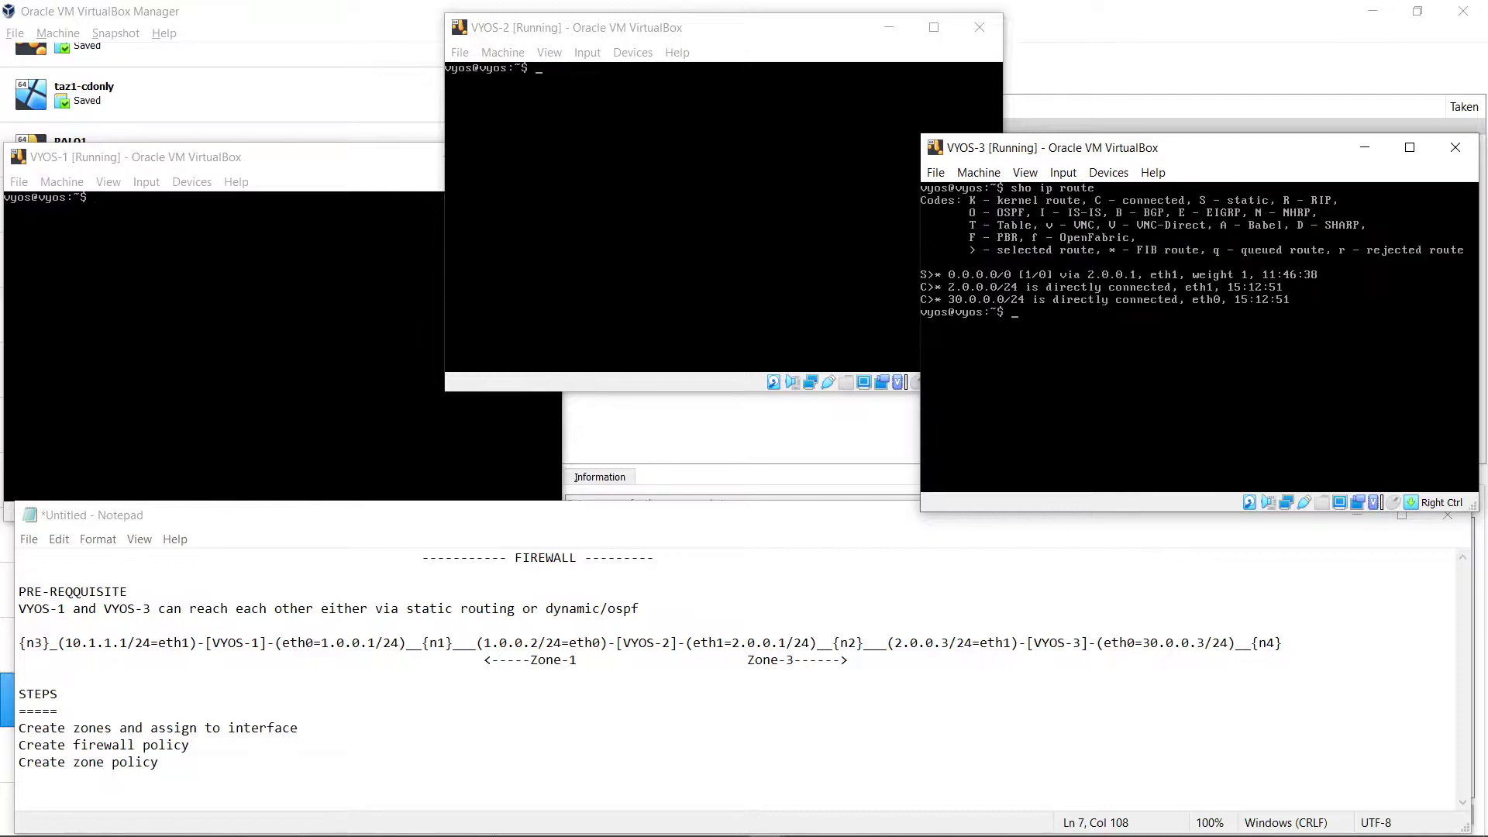
{"action": "left_click", "coordinate": [308, 158]}
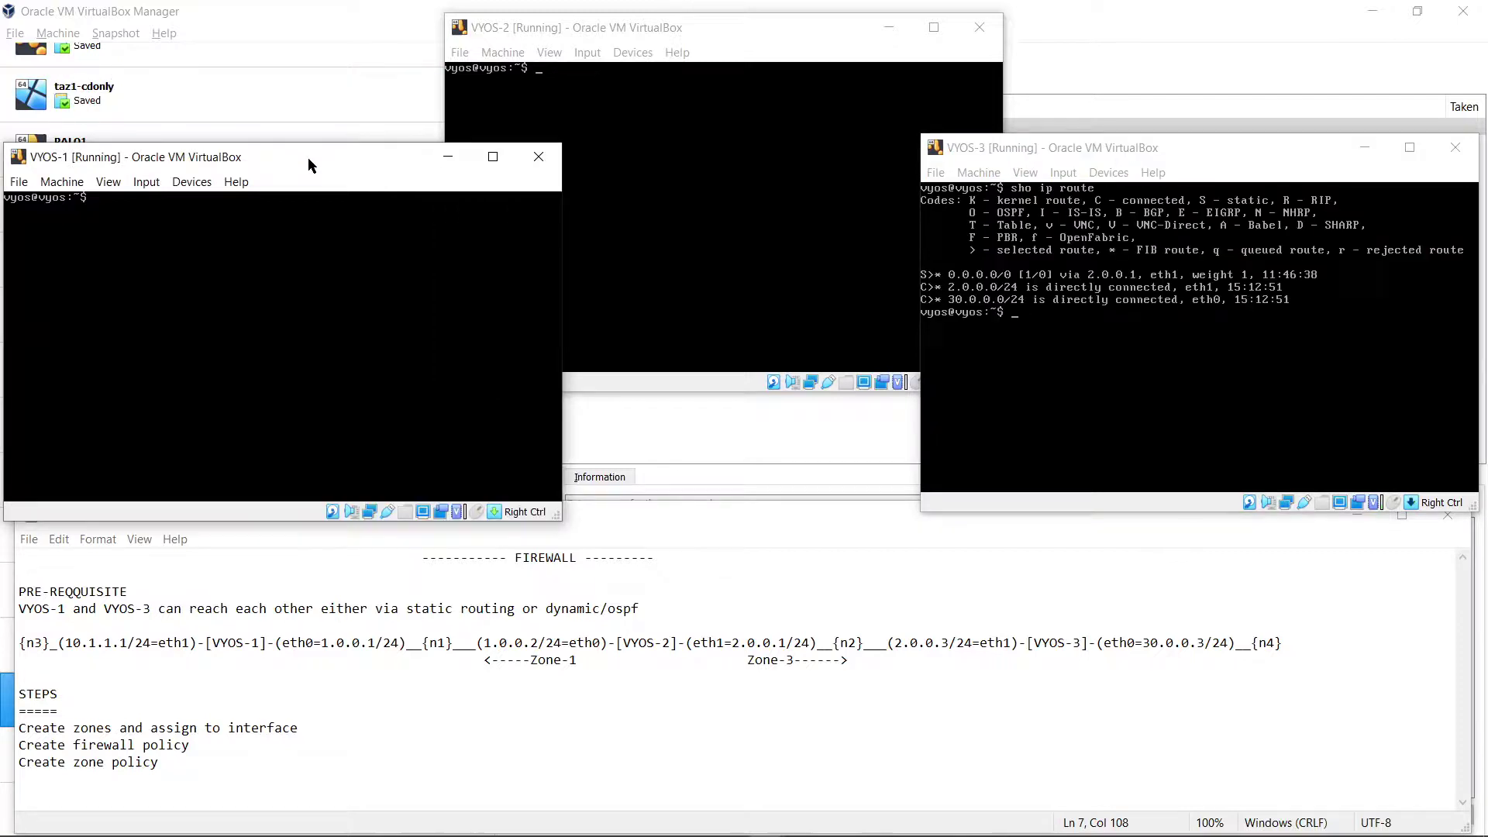
{"action": "type", "text": "sho ip route"}
{"action": "key", "text": "Return"}
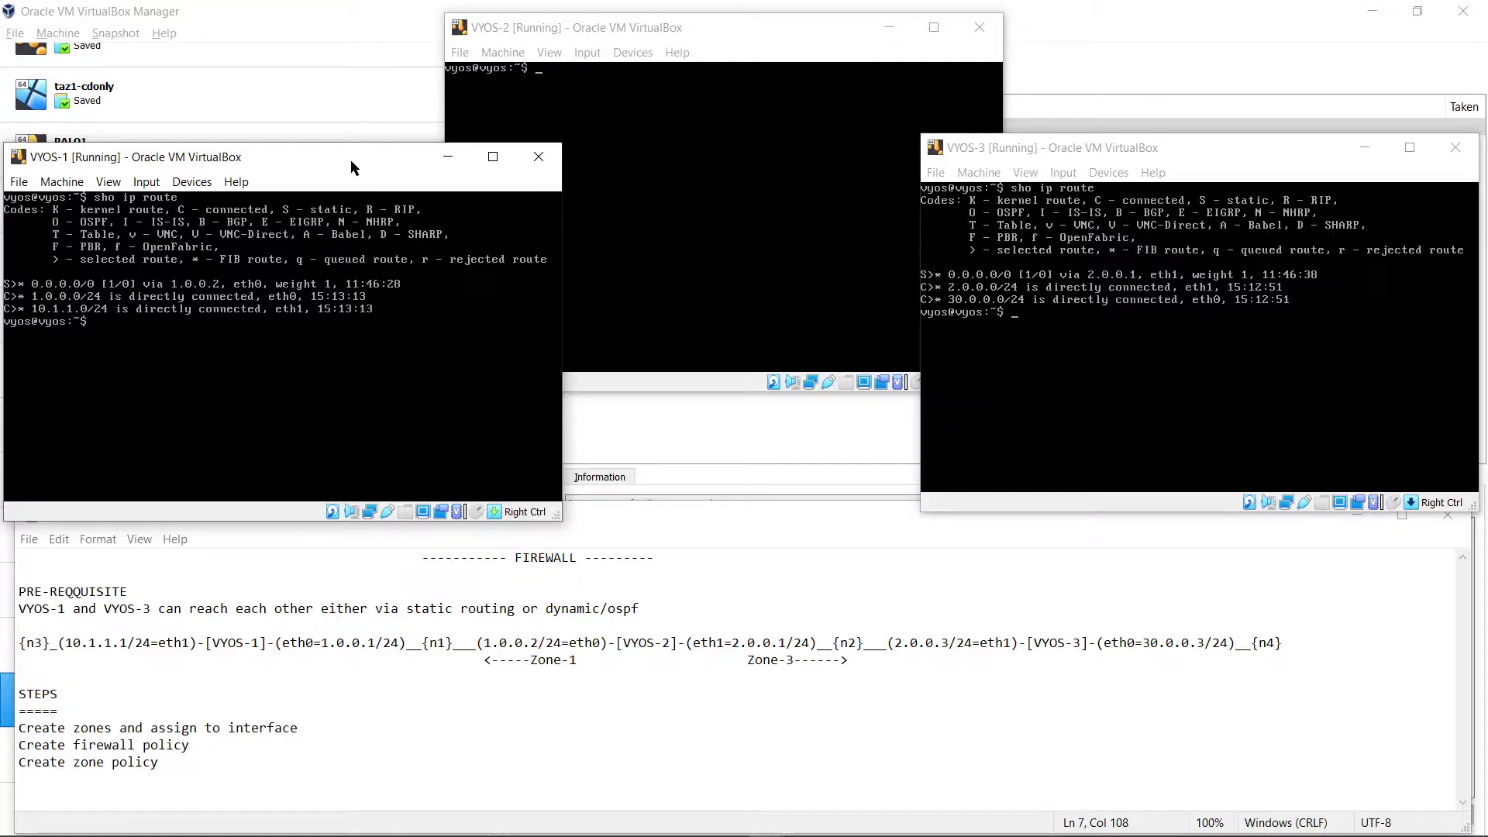
{"action": "type", "text": "ping "}
{"action": "type", "text": "2"}
{"action": "type", "text": ".0.0.3"}
Step: Ping 2.0.0.3 from VYOS-1 and 1.0.0.1 from VYOS-3, then bring VYOS-2 forward
{"action": "key", "text": "Return"}
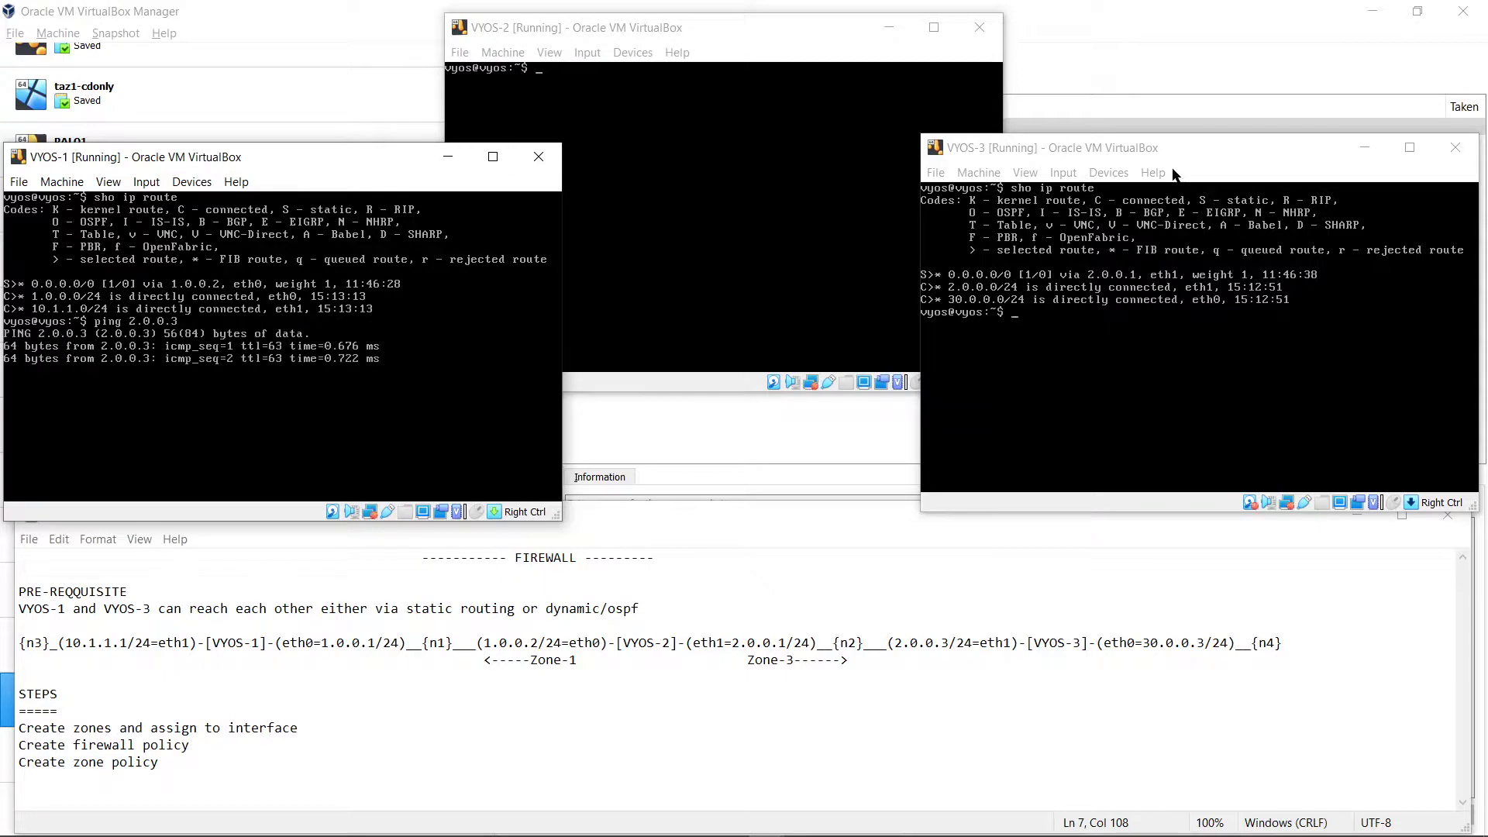
{"action": "left_click", "coordinate": [1227, 147]}
{"action": "type", "text": "ping "}
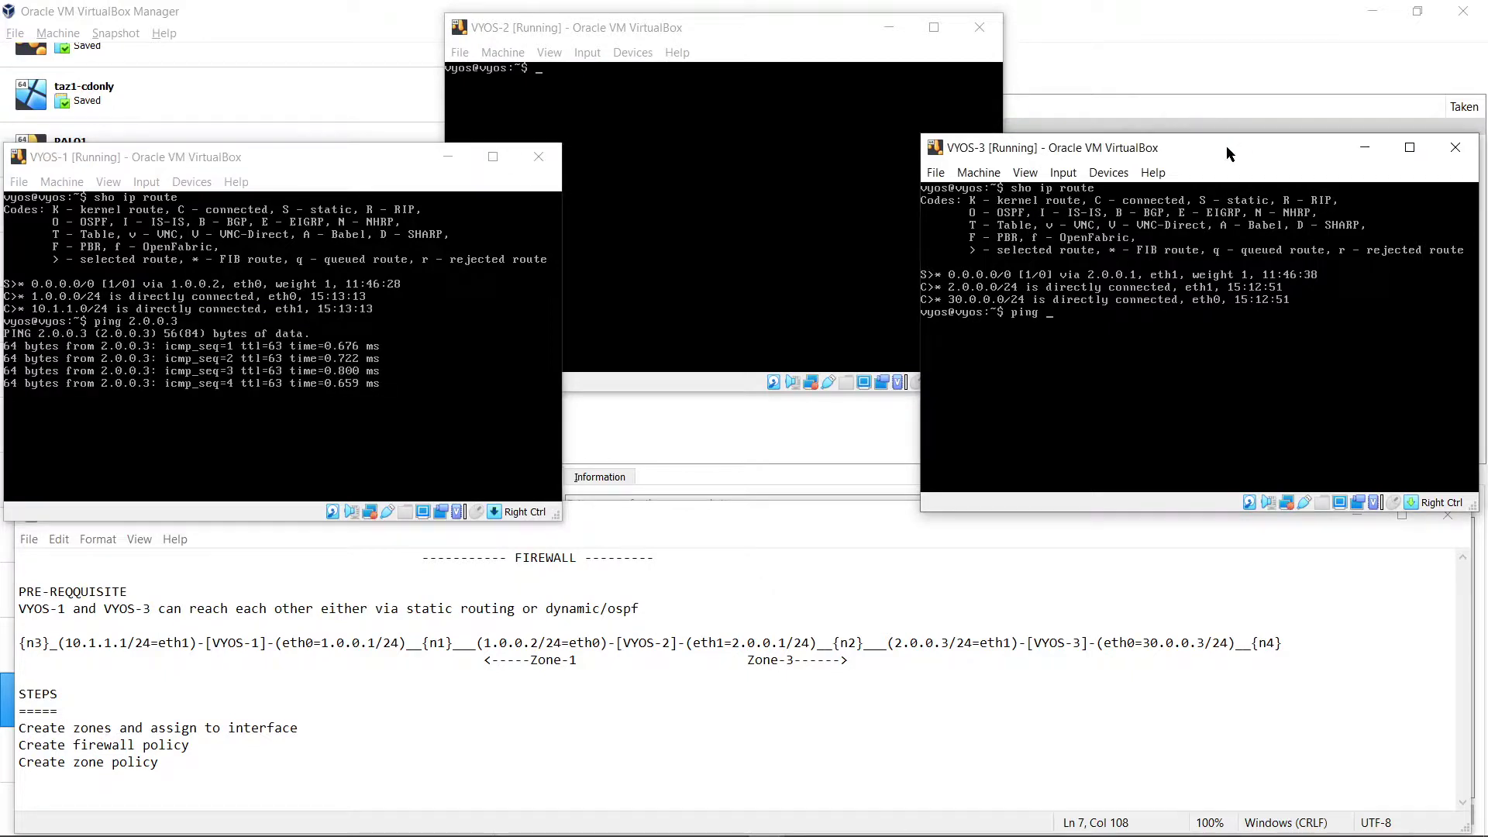
{"action": "type", "text": "1.0.0.1"}
{"action": "key", "text": "Return"}
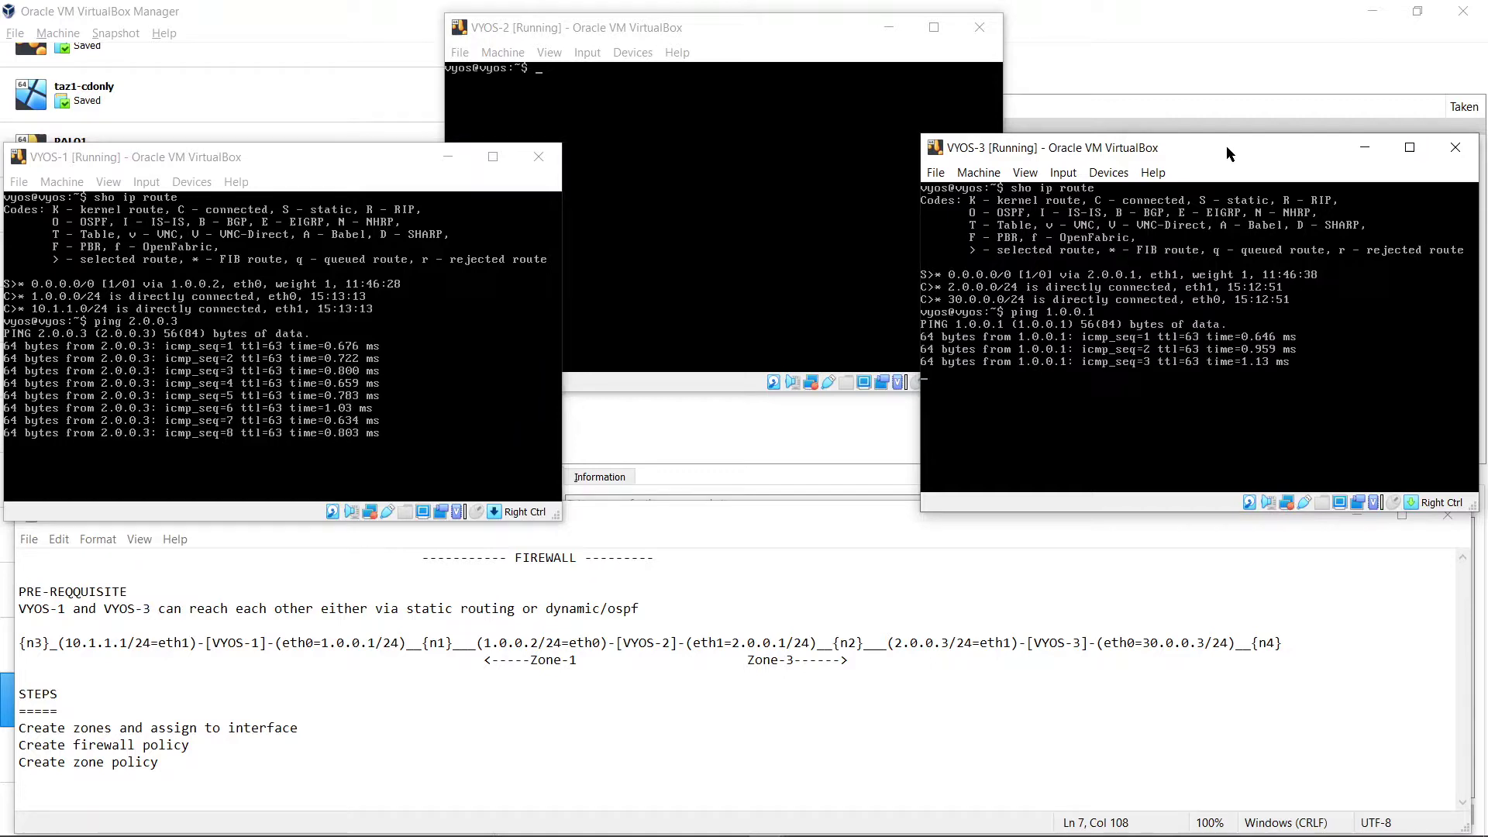
{"action": "left_click", "coordinate": [796, 35]}
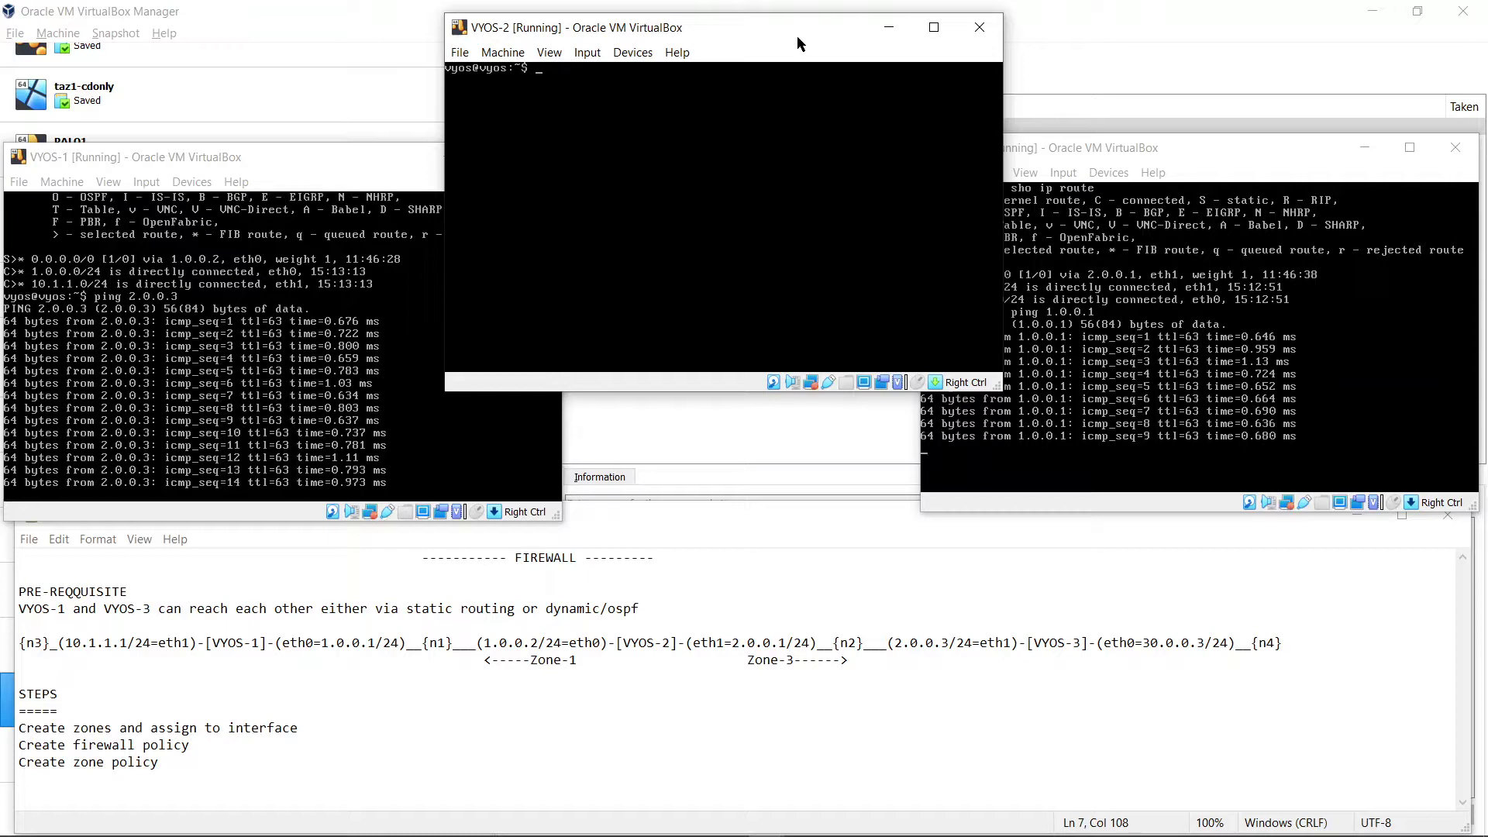
{"action": "type", "text": "conf"}
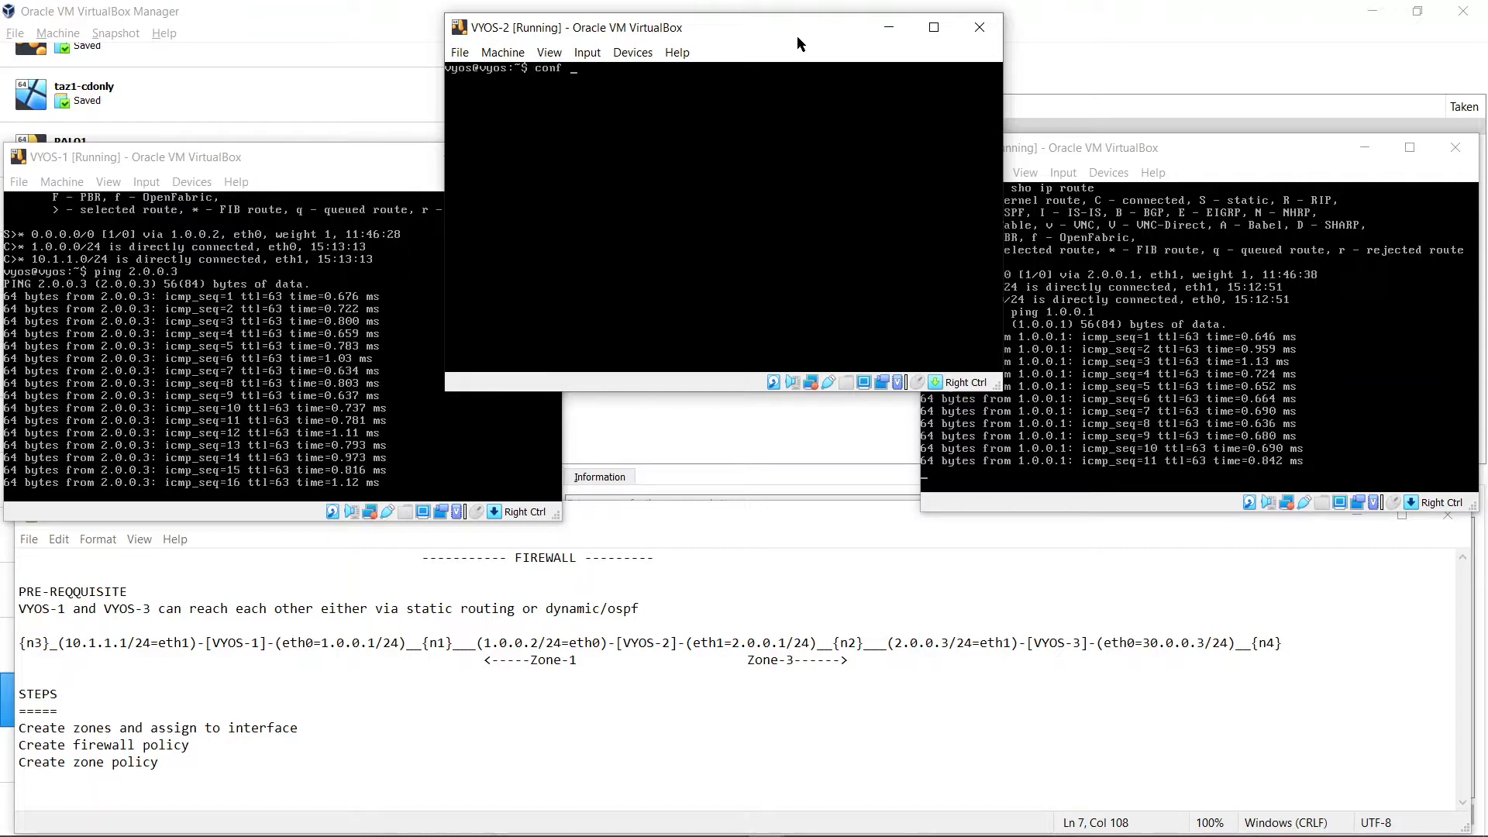
Step: Enter configuration mode on VYOS-2 and assign interface eth0 to zone1
{"action": "key", "text": "Return"}
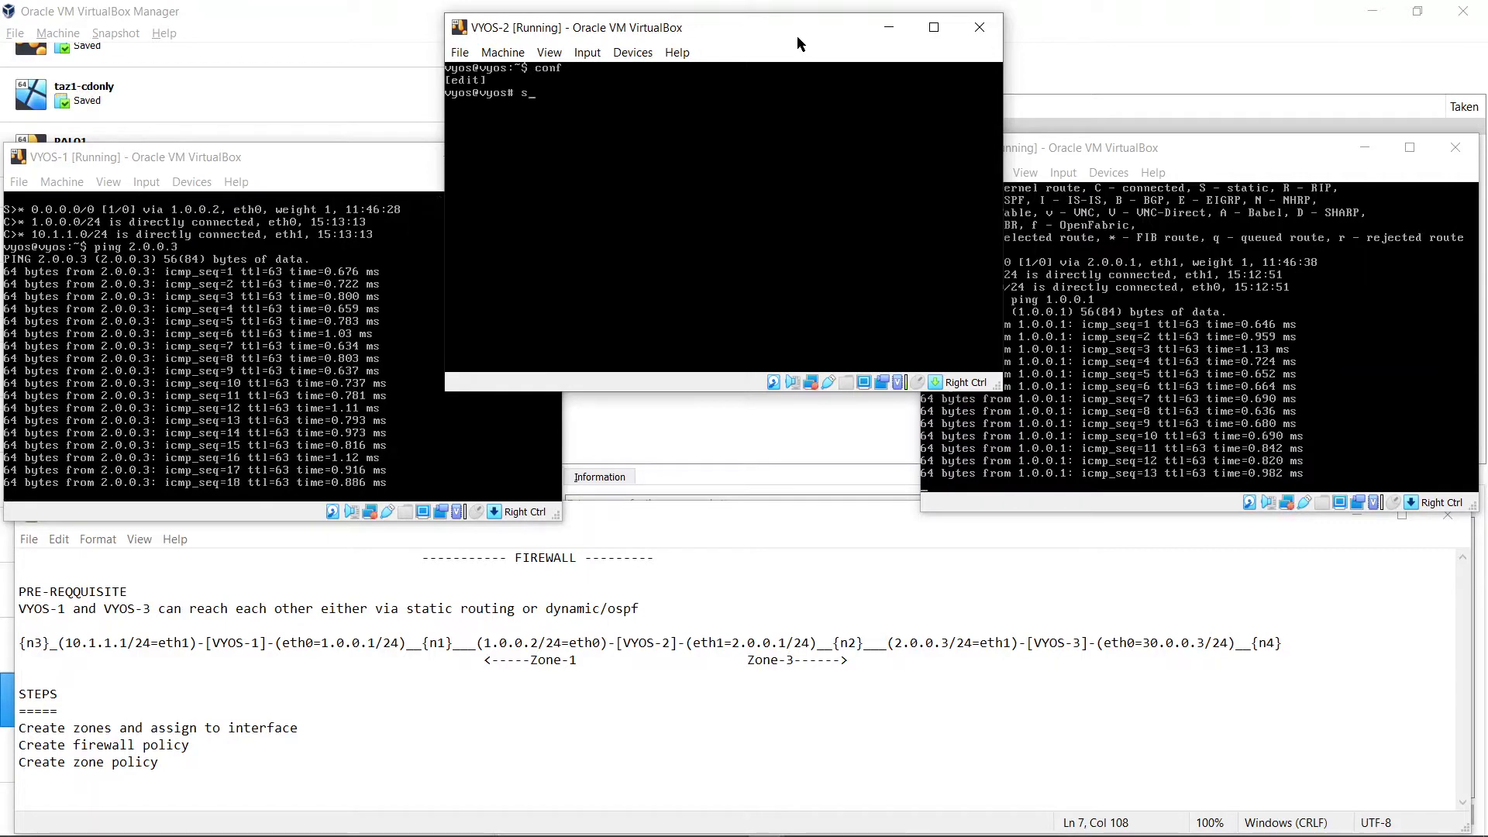
{"action": "type", "text": "set"}
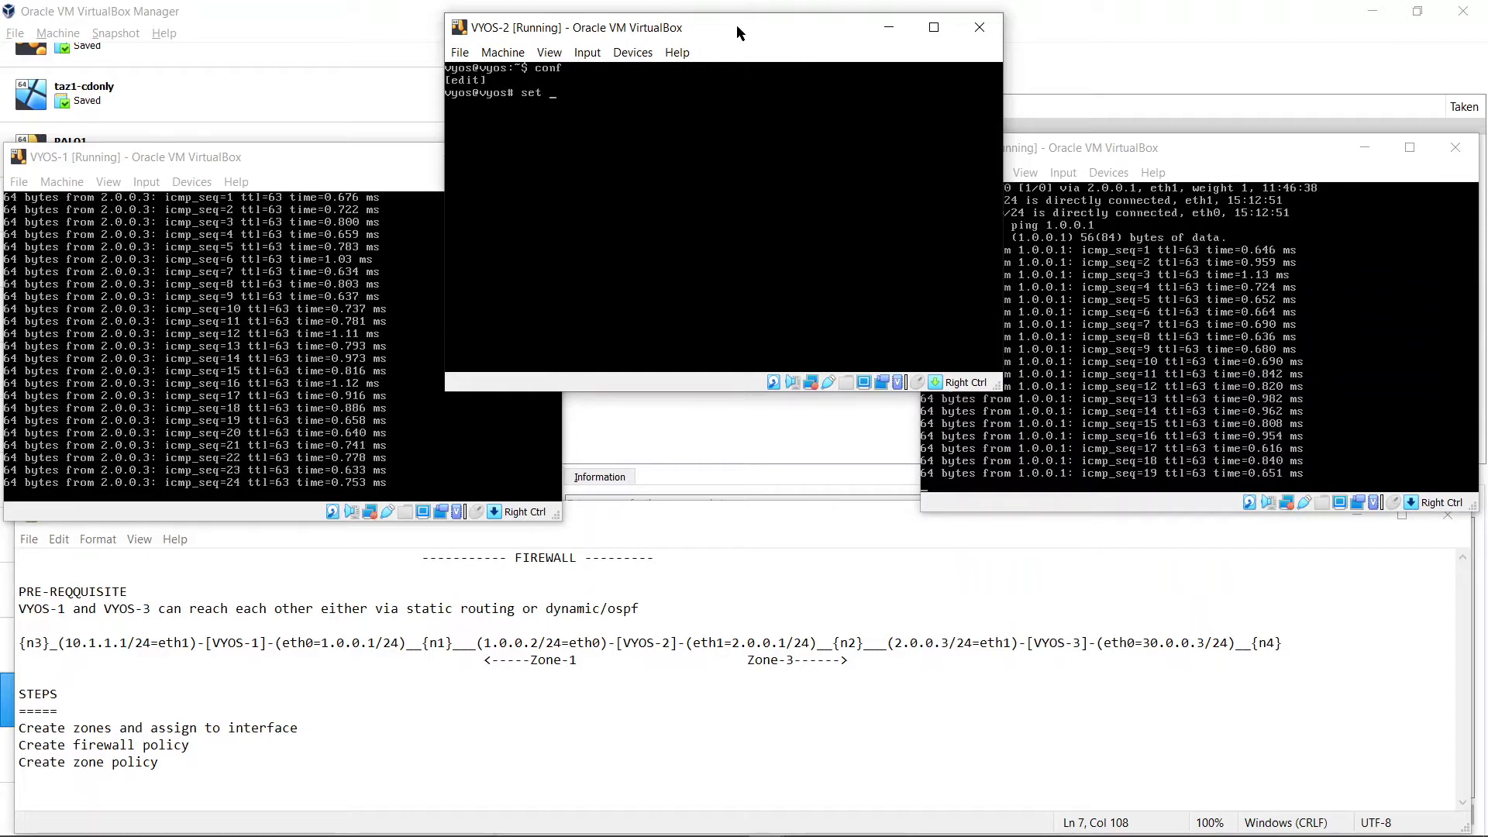
{"action": "type", "text": "zon"}
{"action": "key", "text": "Tab"}
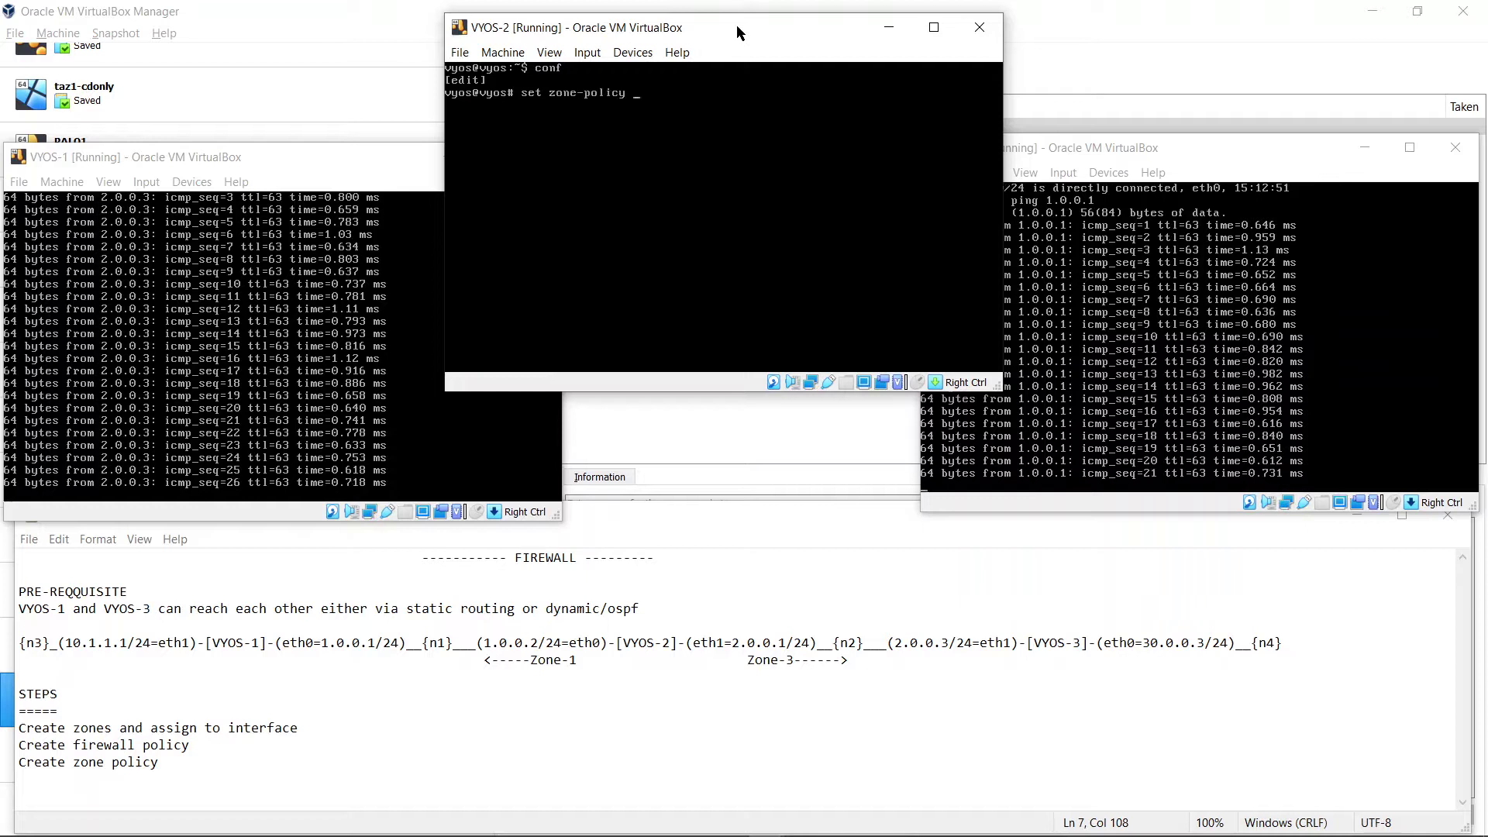
{"action": "type", "text": "z"}
{"action": "key", "text": "Tab"}
{"action": "key", "text": "Tab"}
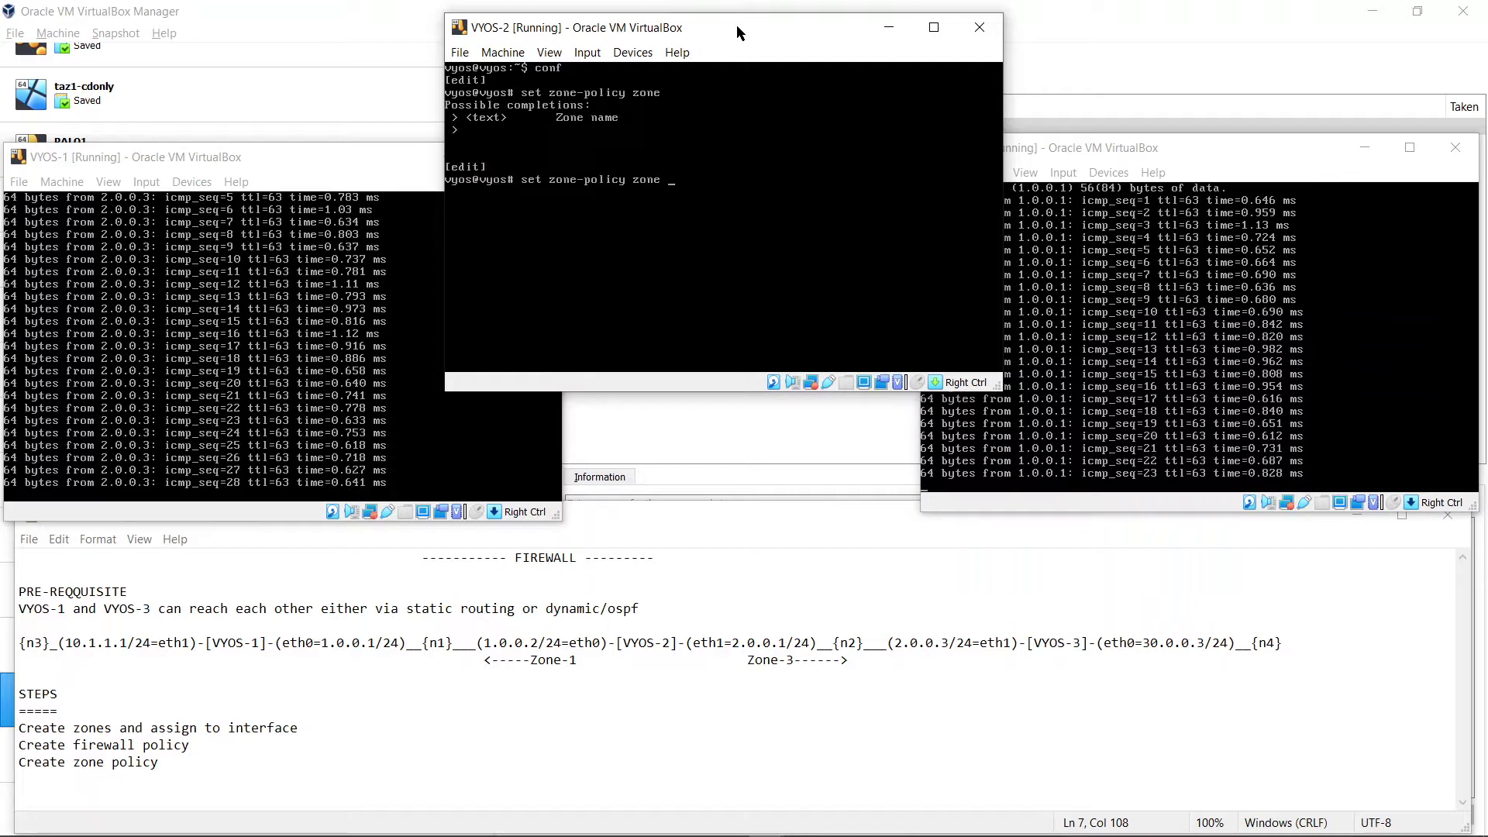
{"action": "type", "text": "zone1"}
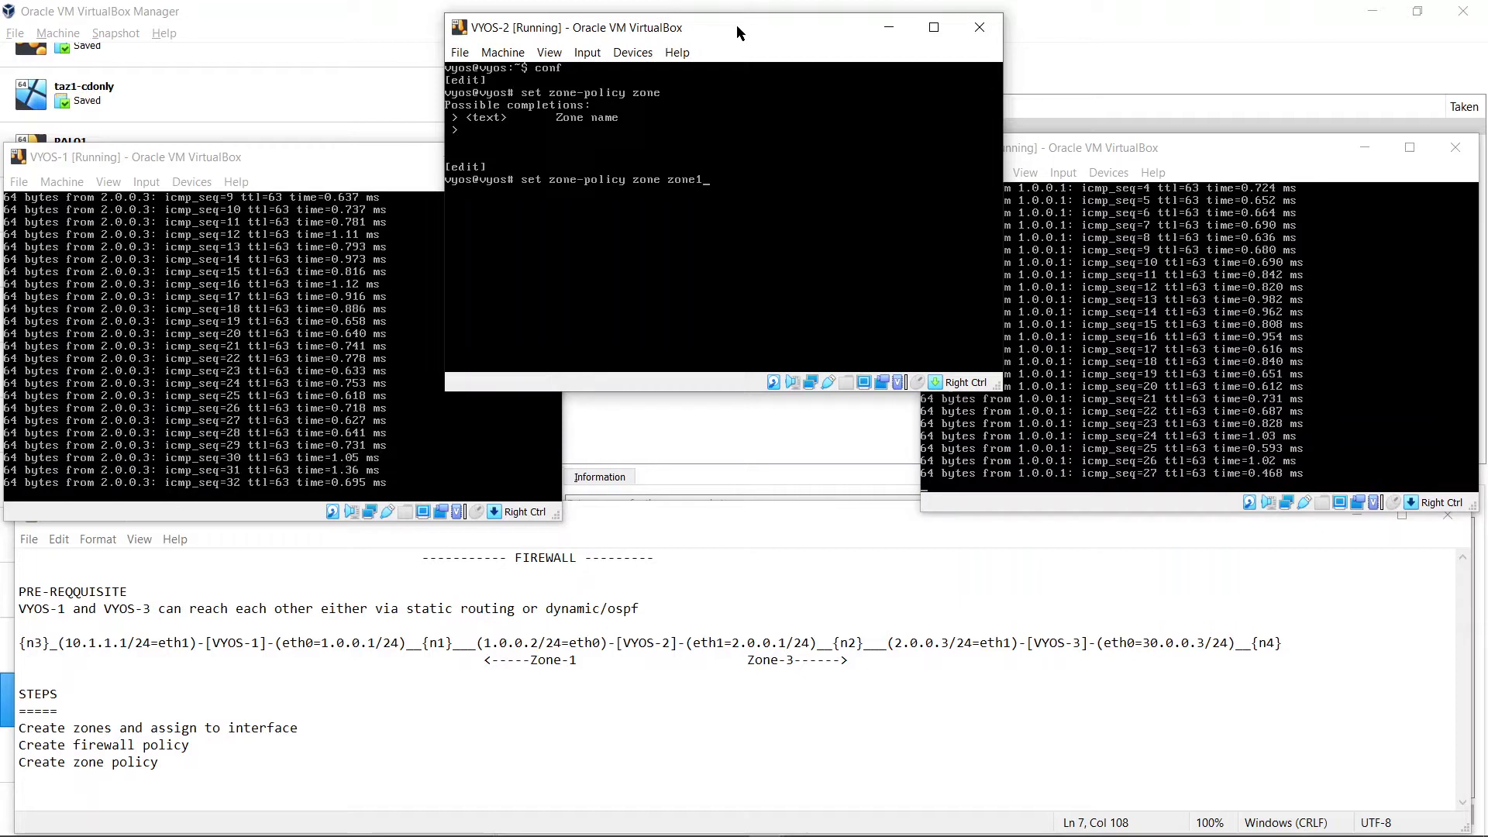
{"action": "type", "text": " interface"}
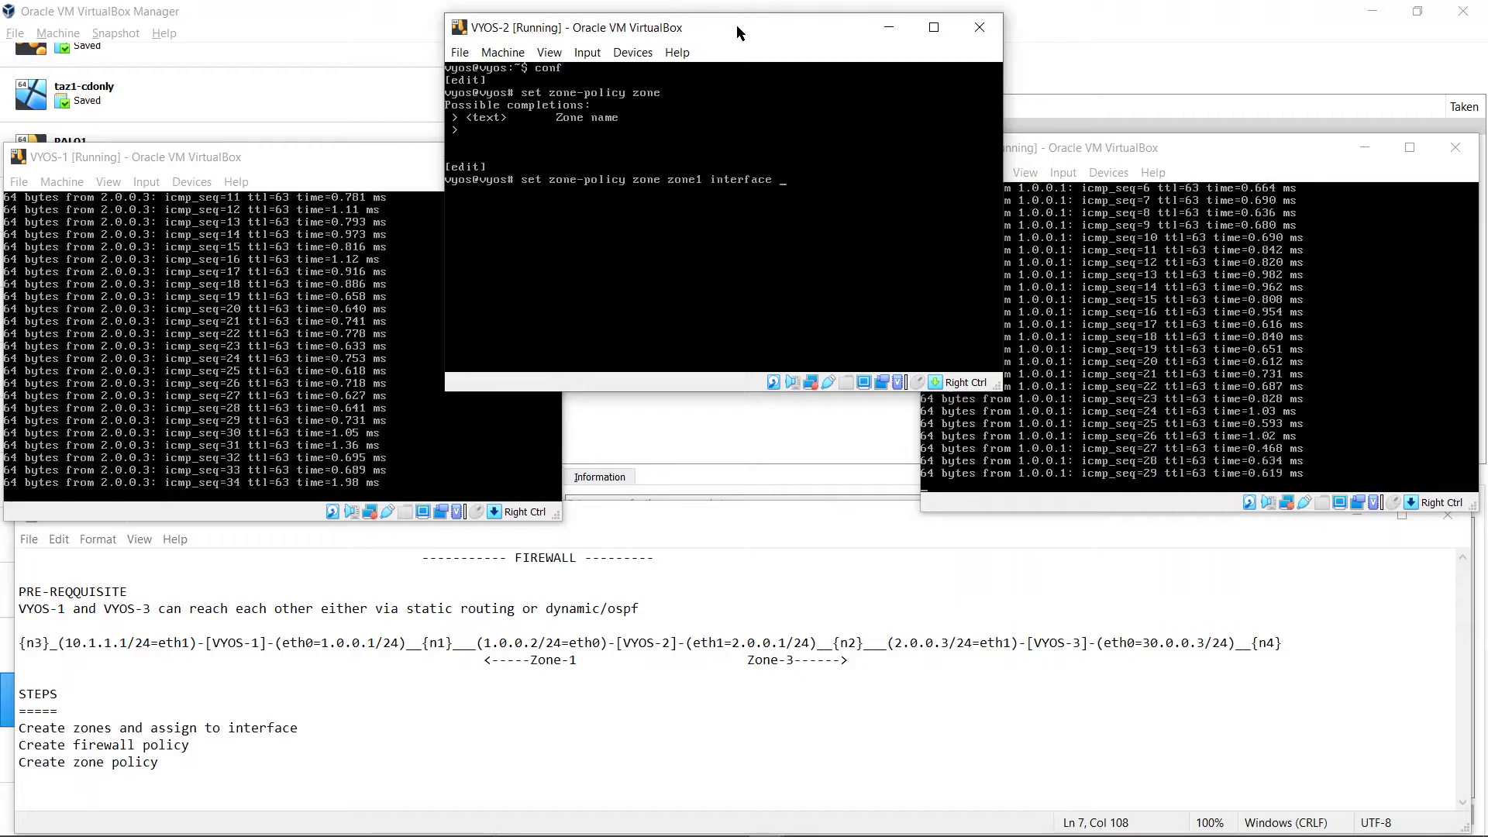
{"action": "type", "text": " eth0"}
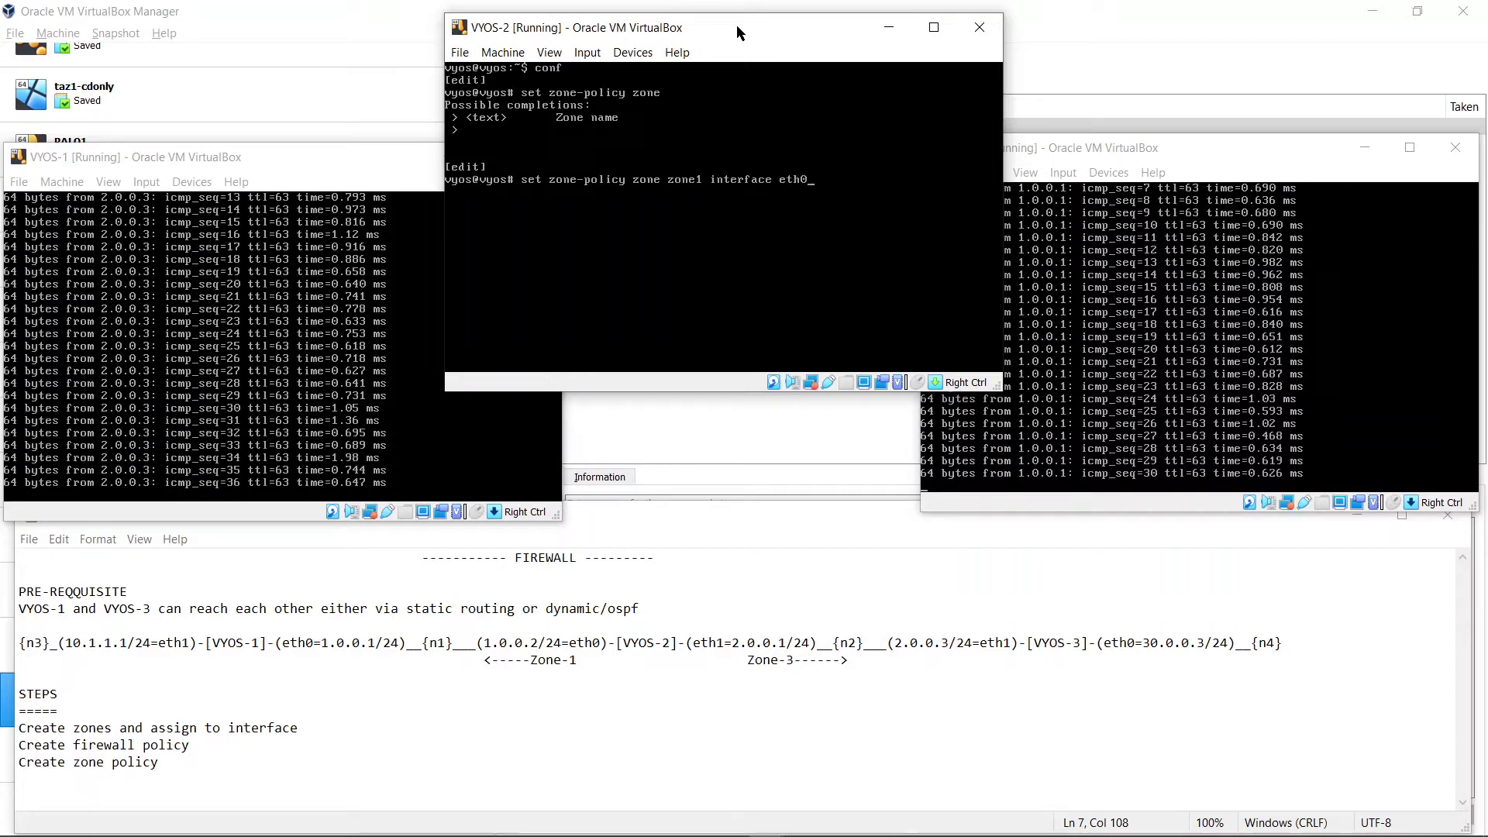
{"action": "key", "text": "Return"}
Step: Assign interface eth1 to zone3 by editing the recalled zone1 command
{"action": "key", "text": "Up"}
{"action": "key", "text": "BackSpace"}
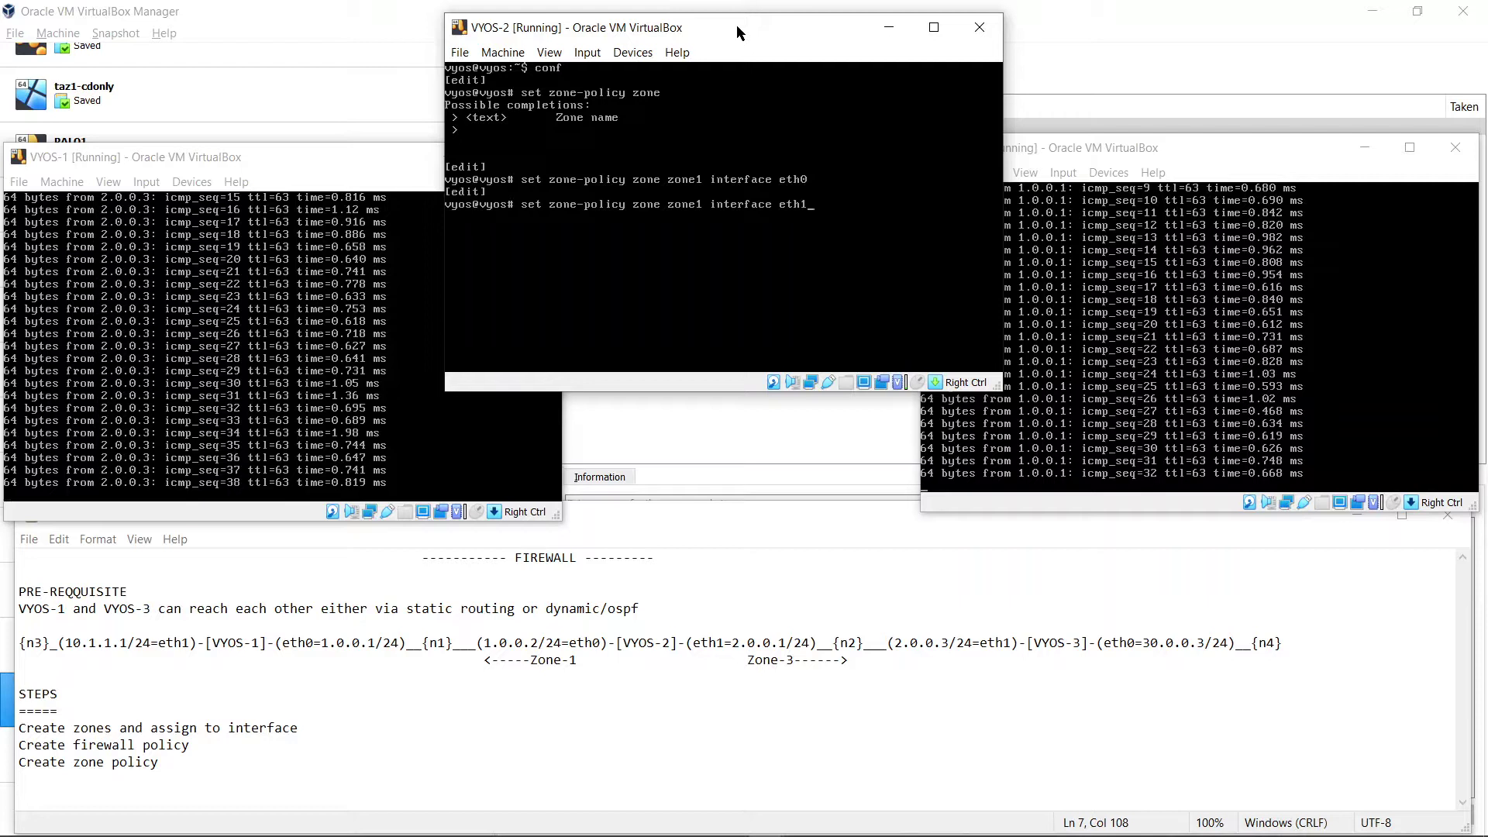
{"action": "type", "text": "1"}
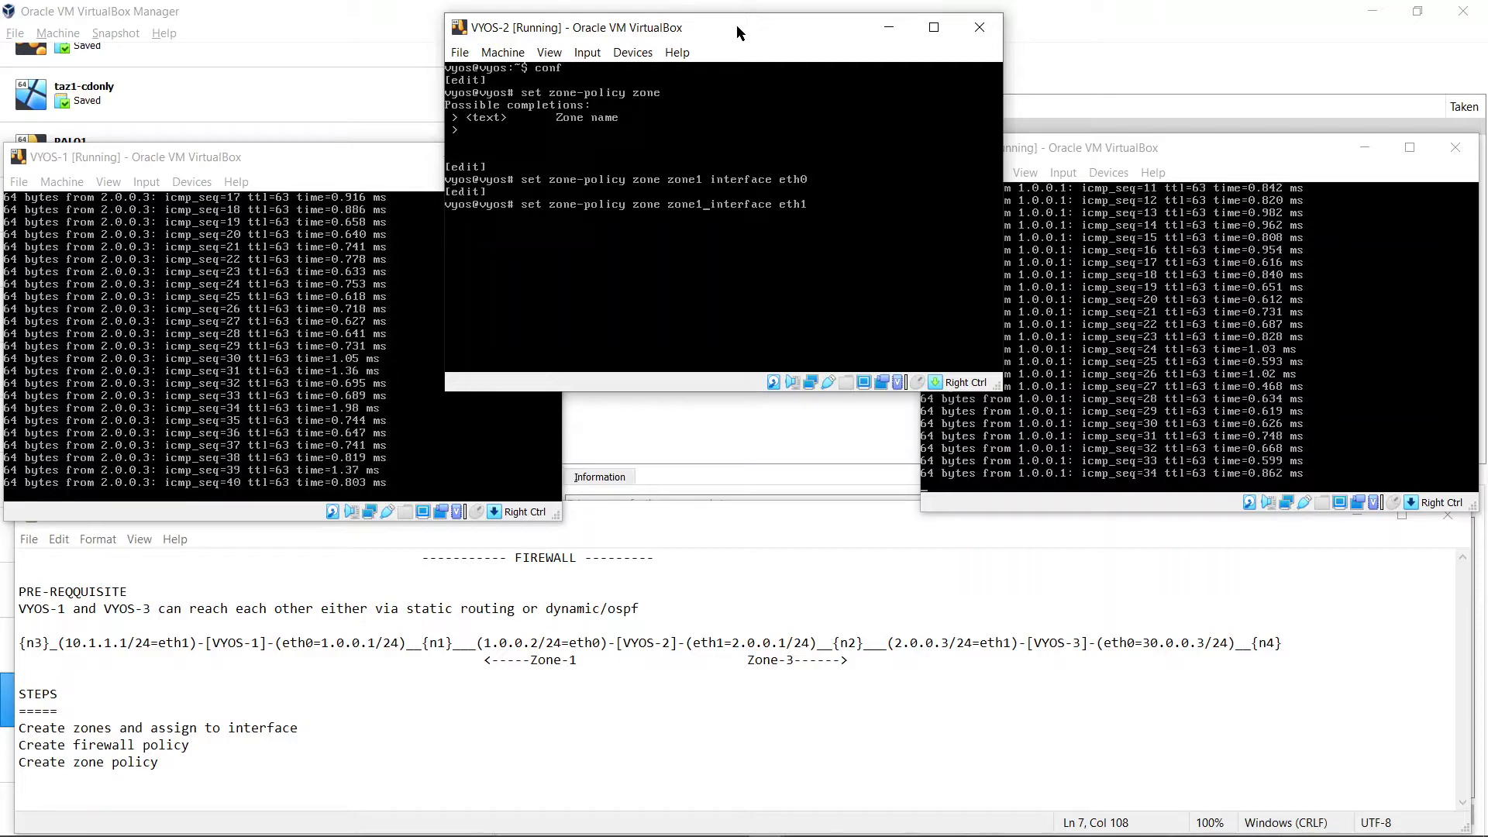
{"action": "key", "text": "Left"}
{"action": "key", "text": "Left"}
{"action": "key", "text": "Left"}
{"action": "key", "text": "BackSpace"}
{"action": "type", "text": "3"}
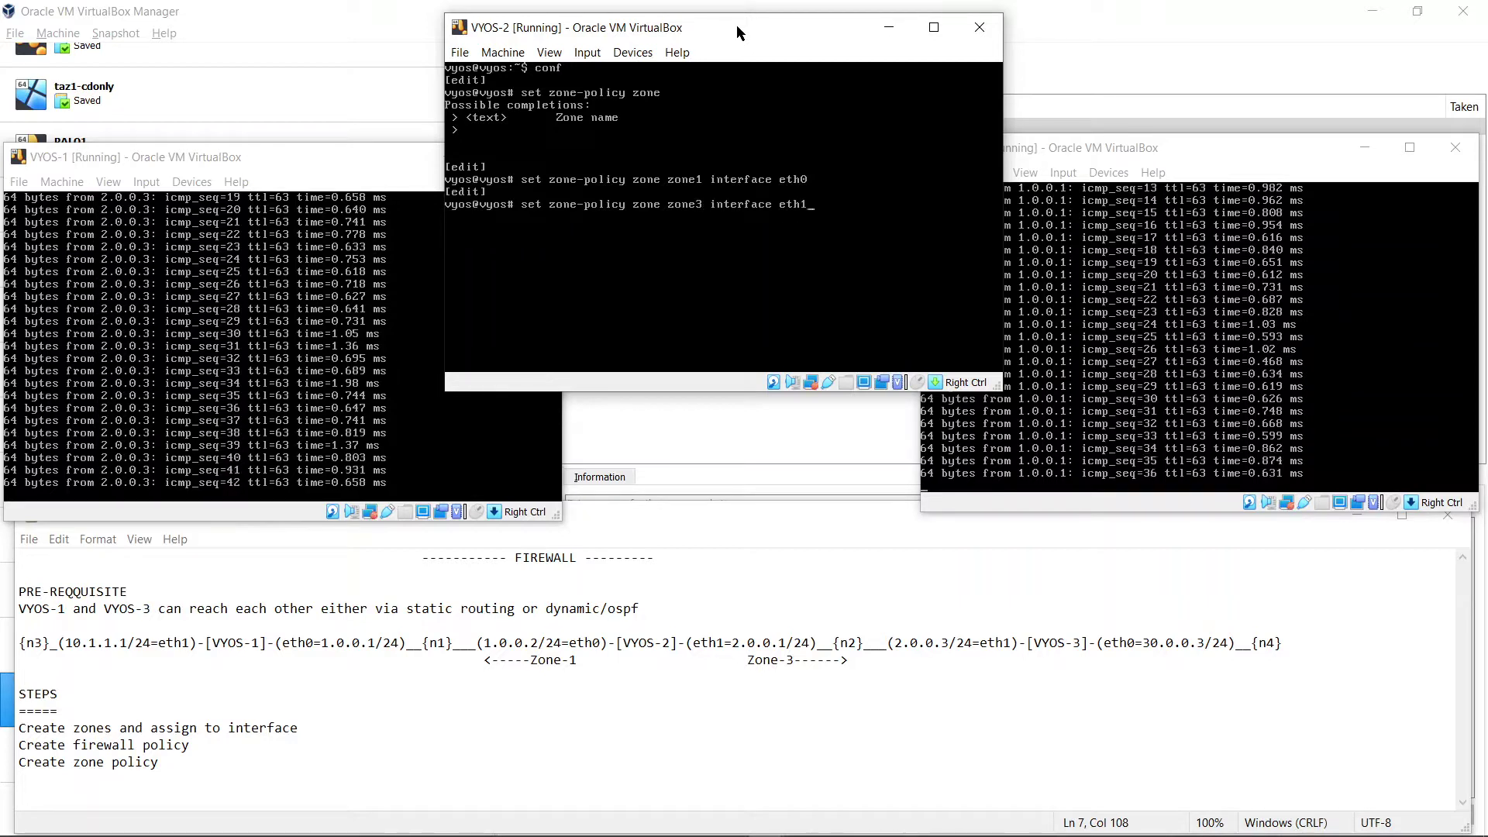
{"action": "key", "text": "Return"}
{"action": "type", "text": "comm"}
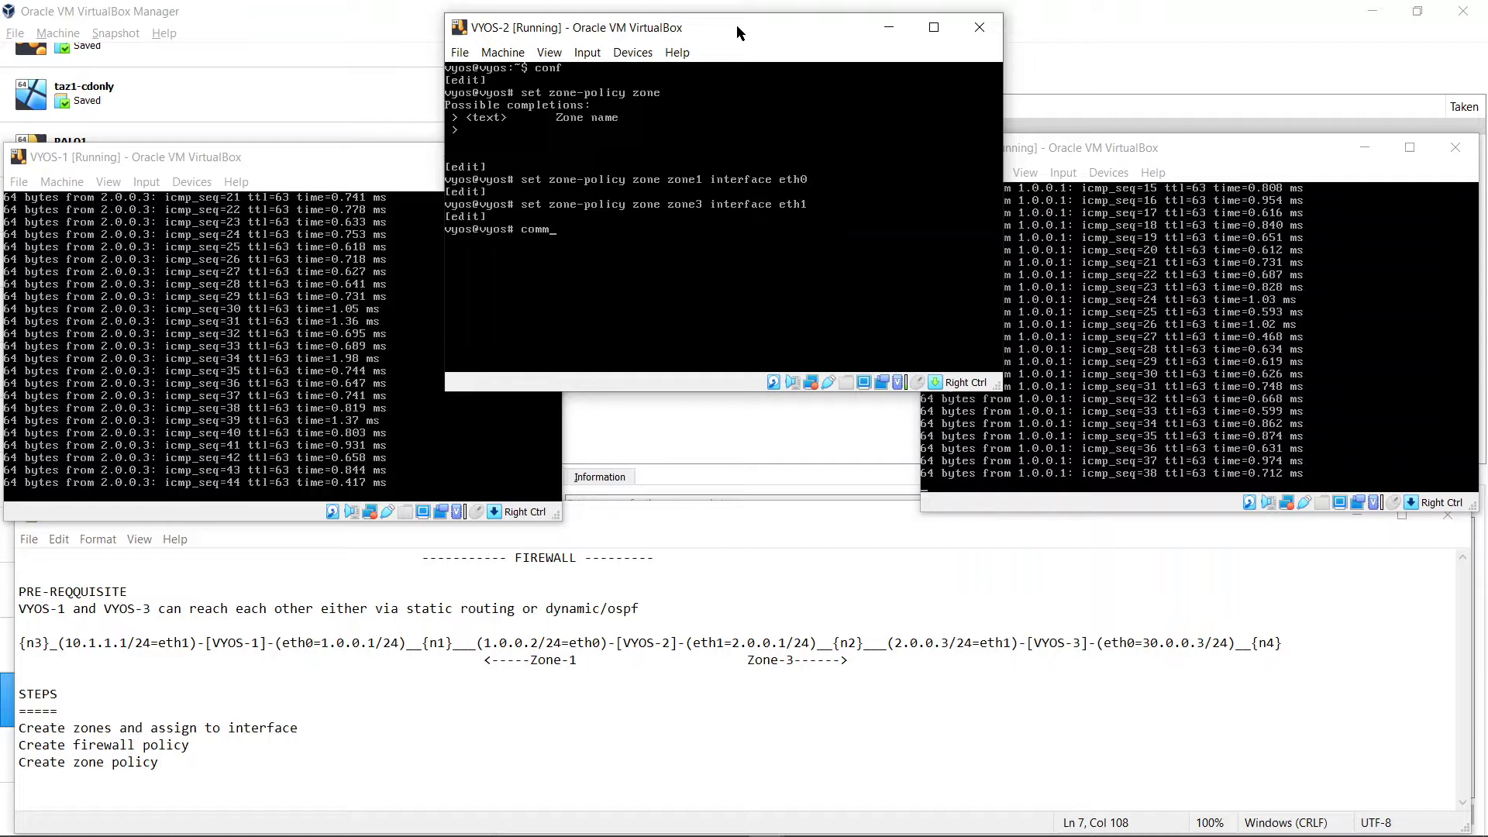
{"action": "type", "text": "it"}
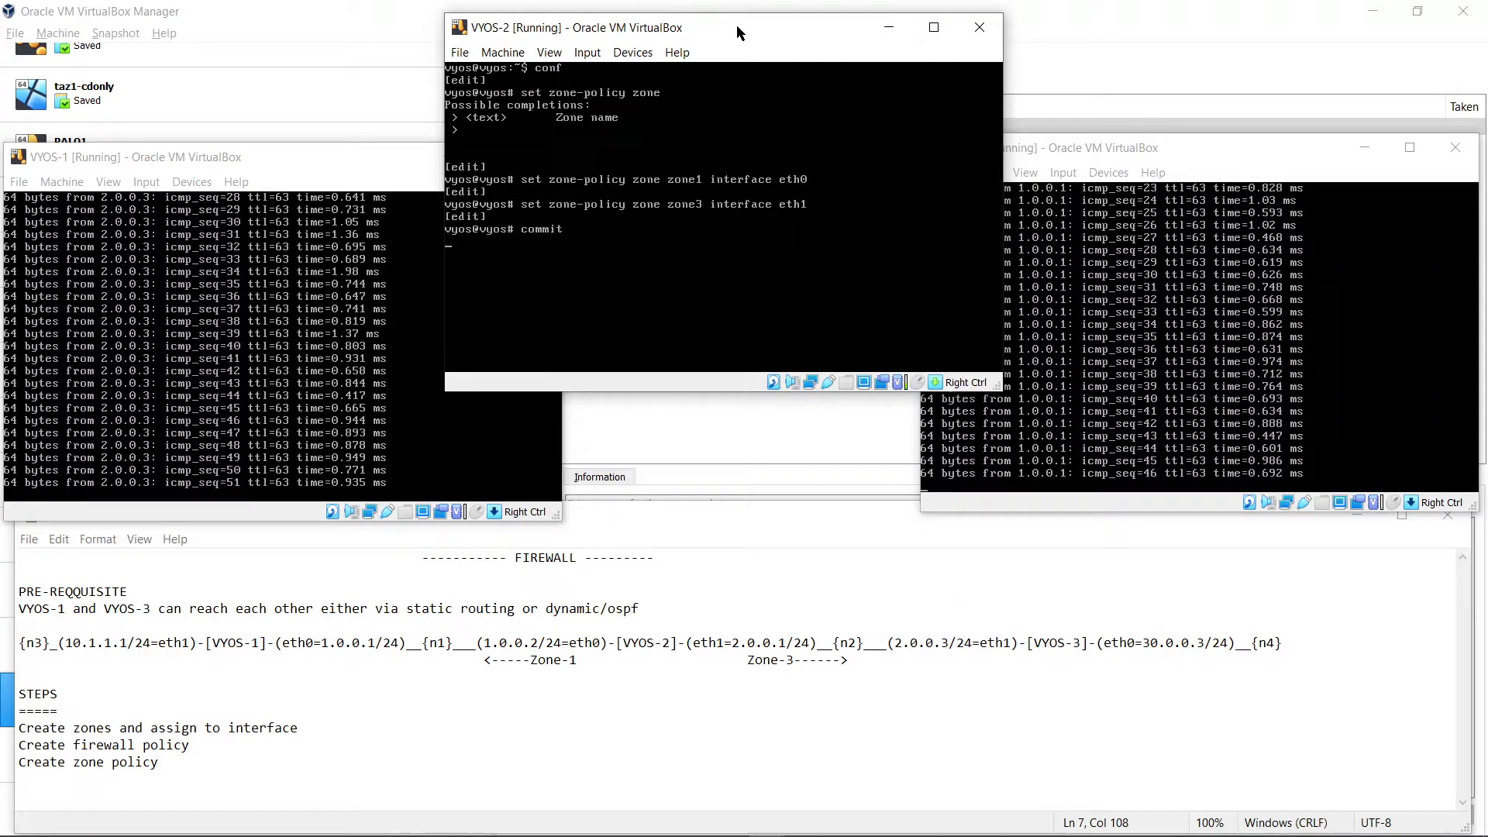
Step: Commit the zone1/eth0 and zone3/eth1 assignments on VYOS-2
{"action": "key", "text": "Return"}
{"action": "type", "text": "set fi"}
{"action": "type", "text": "rewall"}
Step: Set firewall rule set 'pings' rule 1 action to accept
{"action": "key", "text": "Tab"}
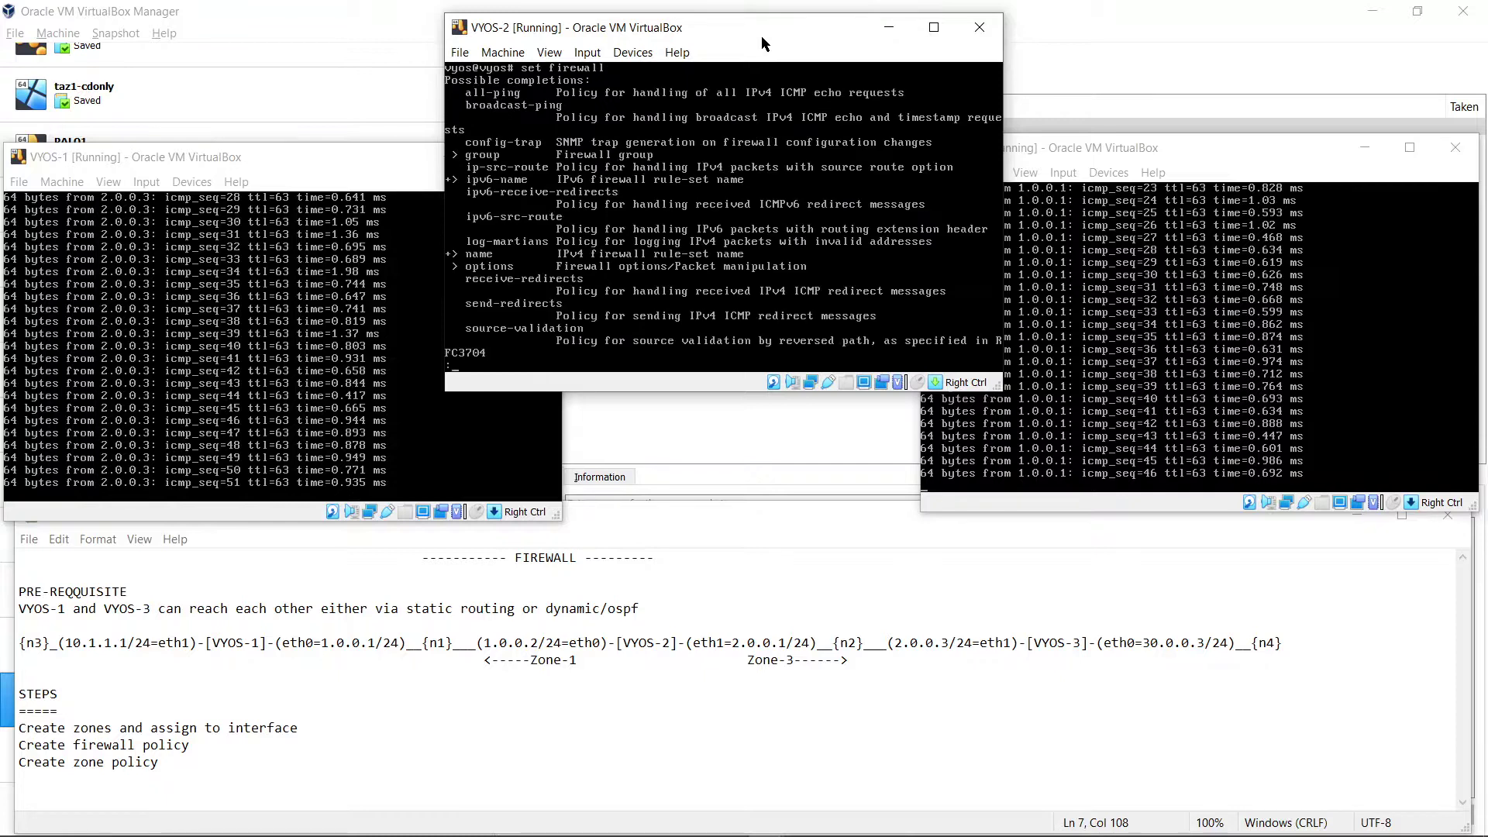
{"action": "key", "text": "space"}
{"action": "type", "text": "name "}
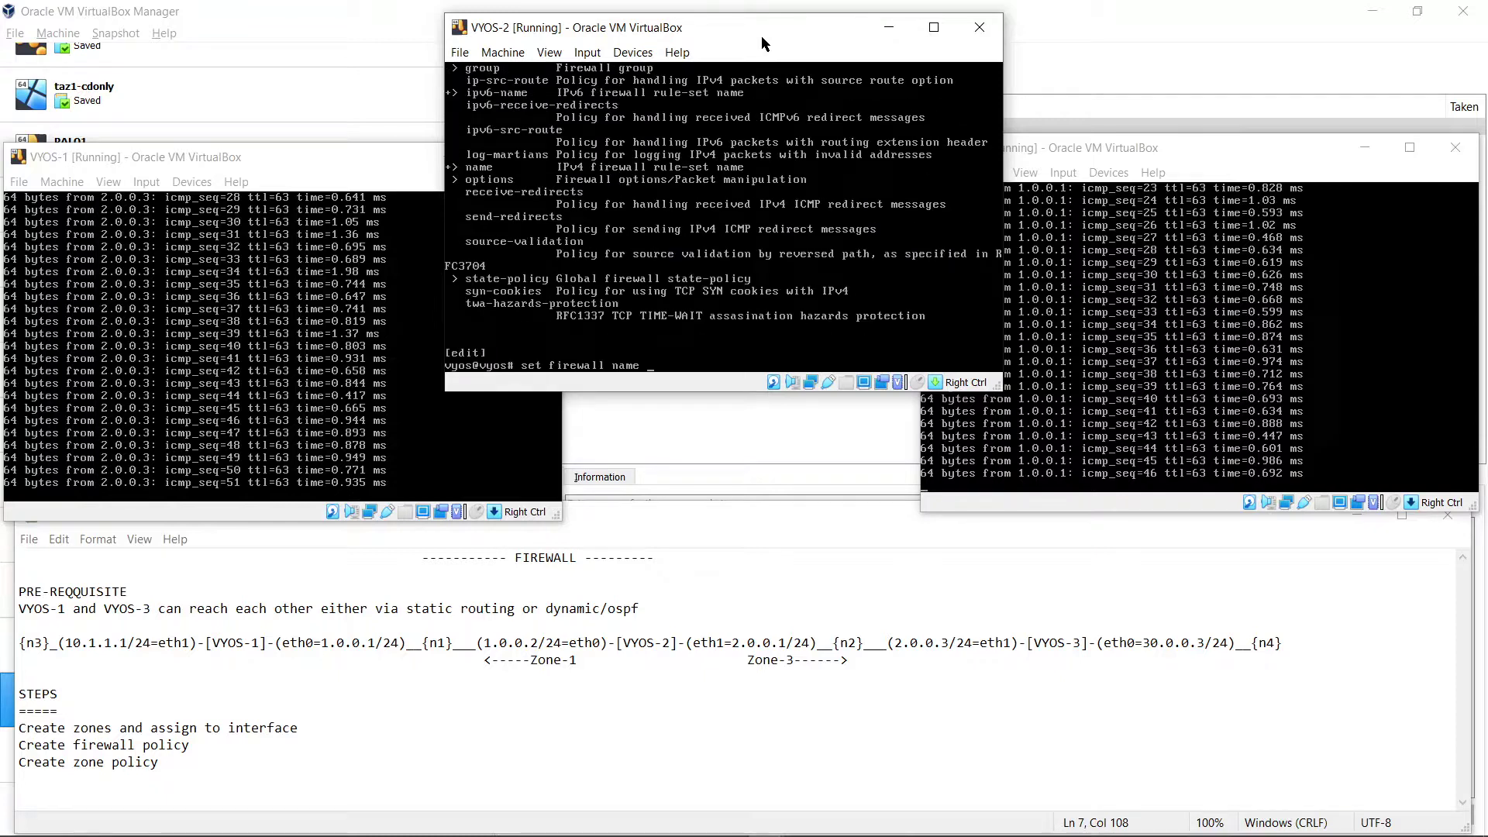
{"action": "type", "text": "pings"}
{"action": "key", "text": "Tab"}
{"action": "key", "text": "Tab"}
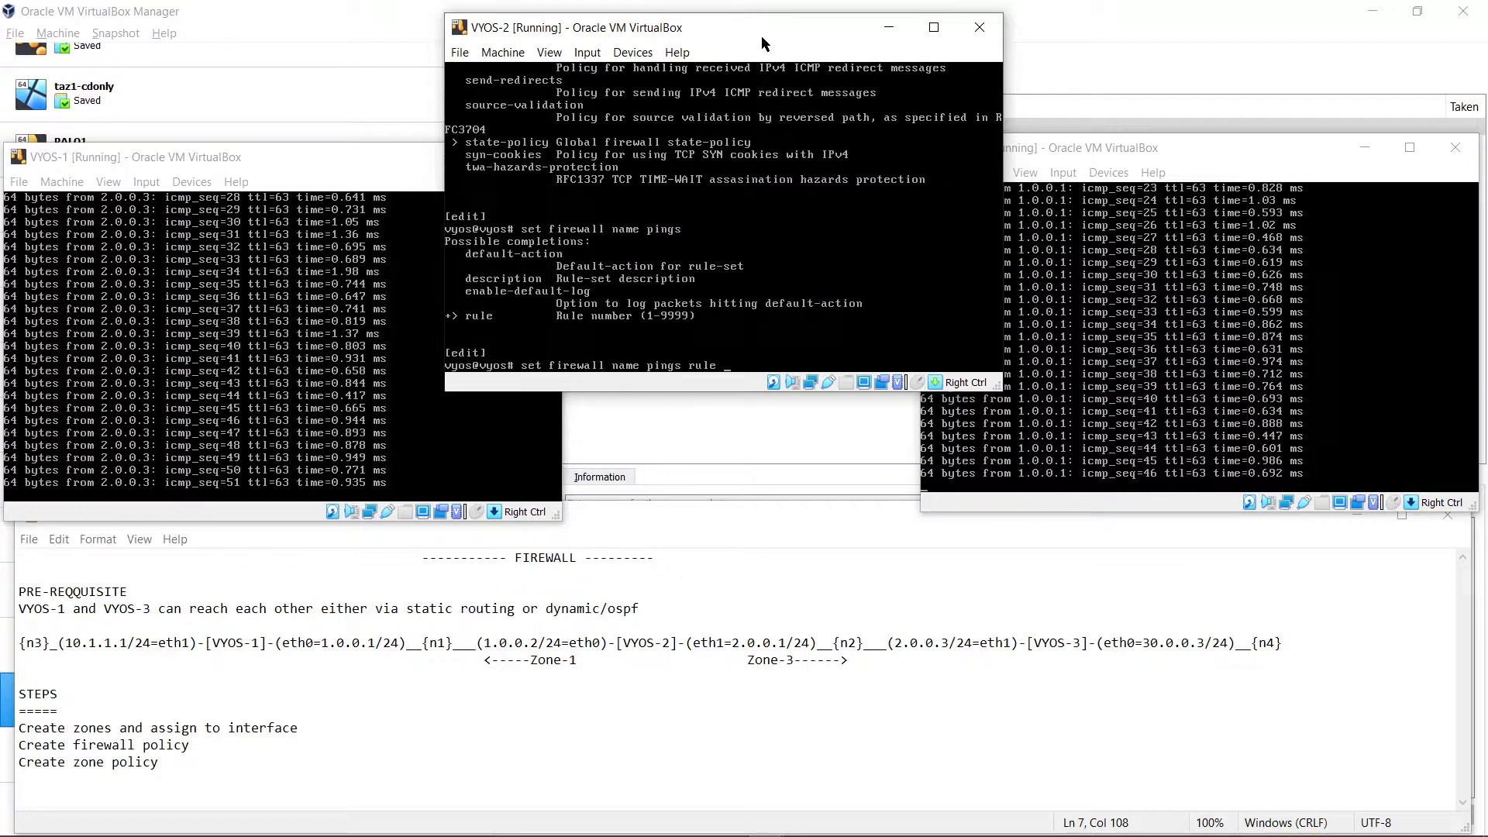
{"action": "key", "text": "Tab"}
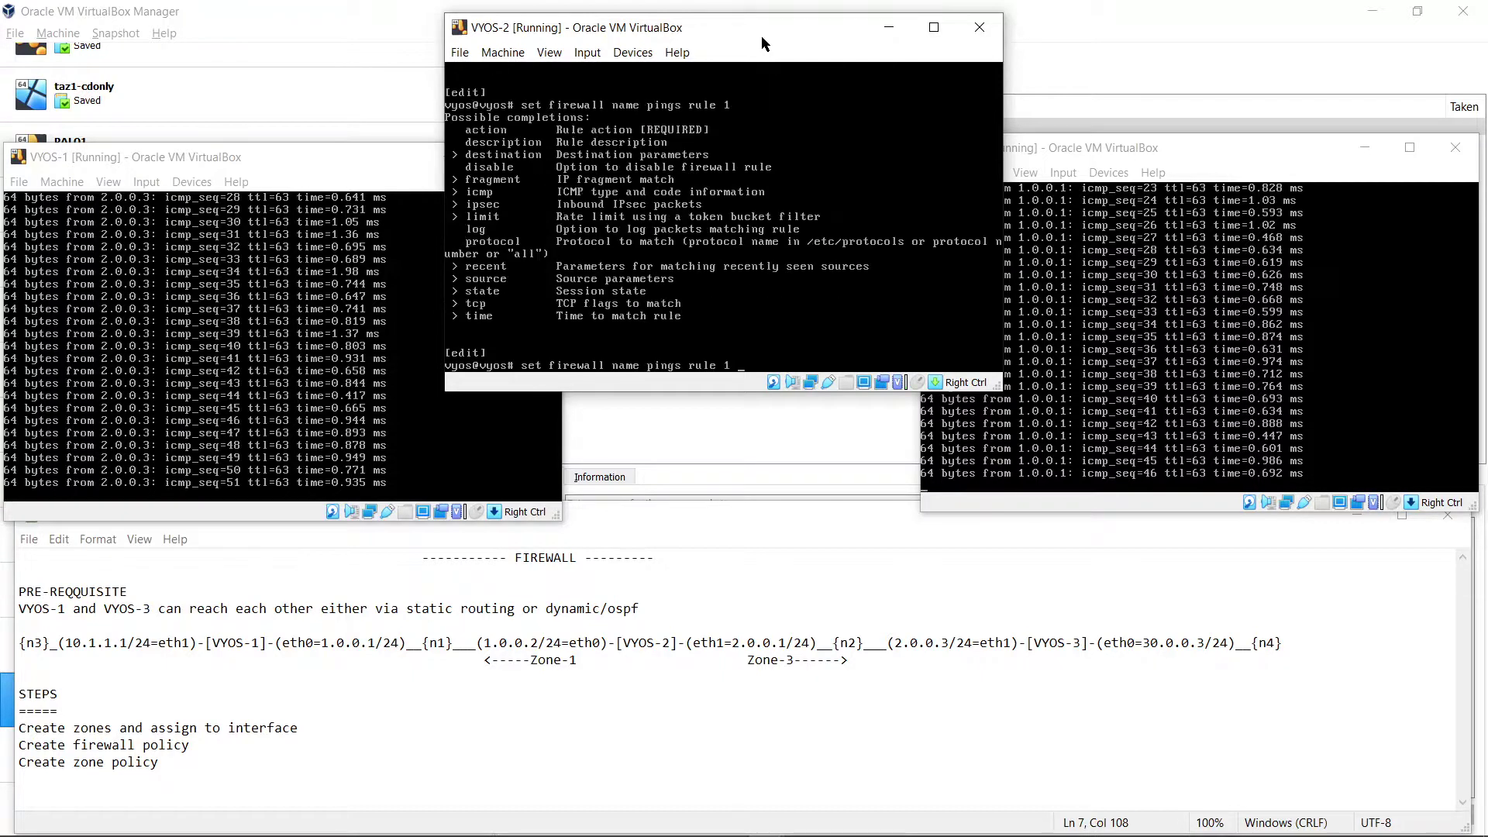
{"action": "type", "text": "action"}
{"action": "type", "text": "accept"}
{"action": "key", "text": "Return"}
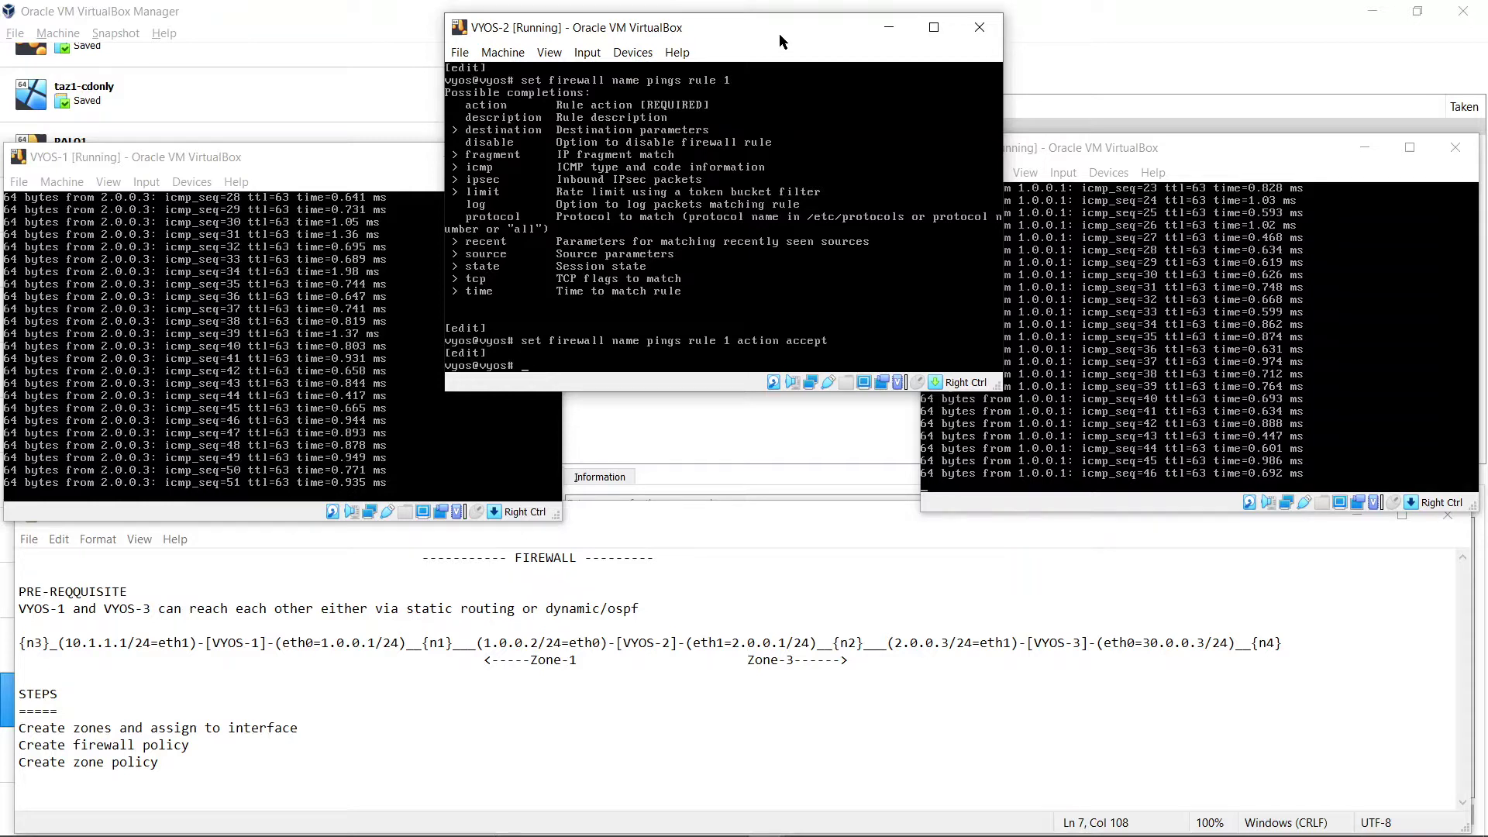
Step: Set 'pings' rule 1 protocol to icmp and commit
{"action": "key", "text": "Up"}
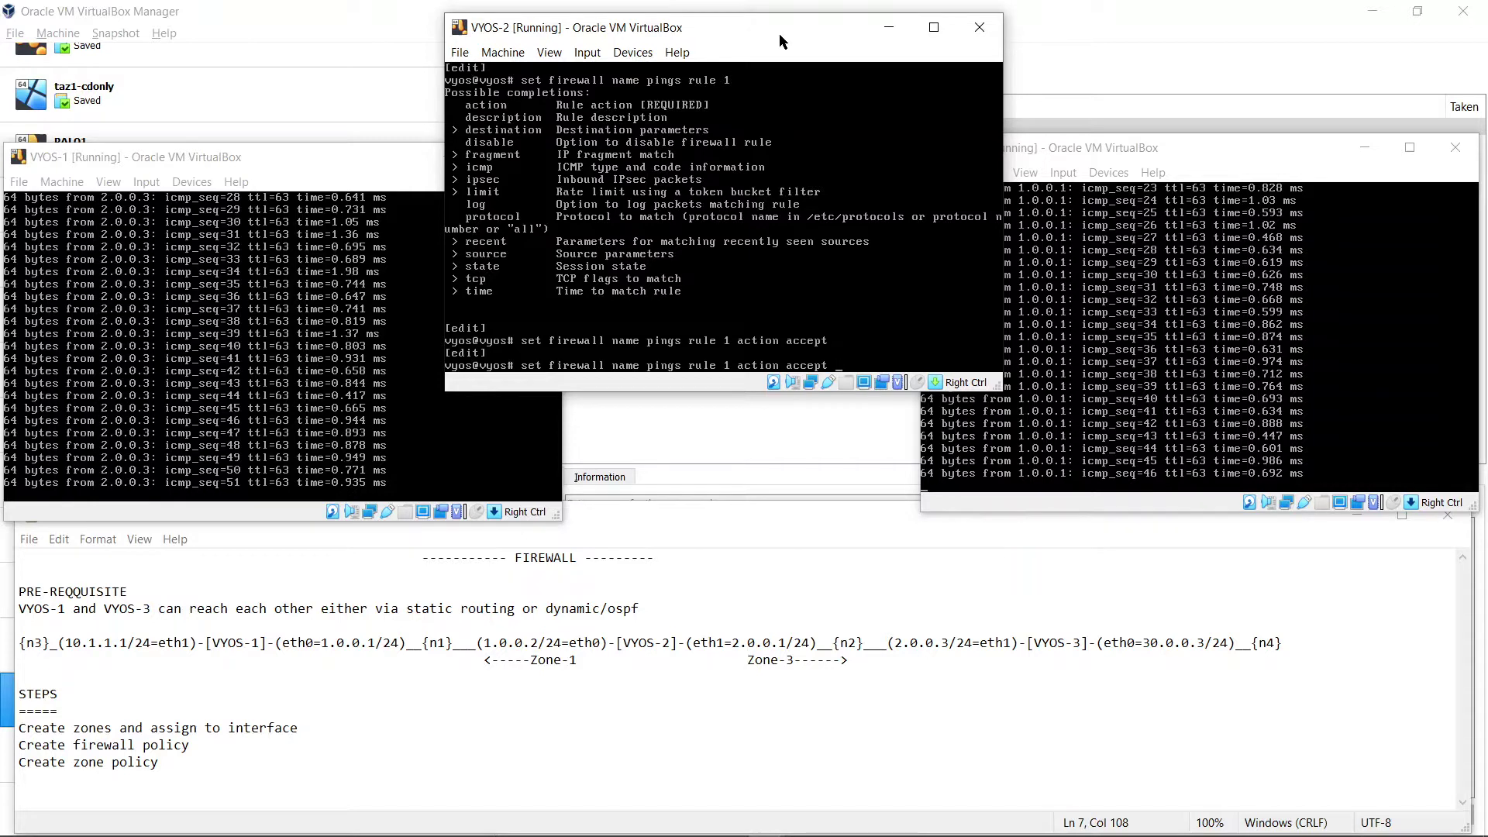
{"action": "key", "text": "BackSpace"}
{"action": "key", "text": "BackSpace"}
{"action": "key", "text": "BackSpace"}
{"action": "type", "text": "protocol"}
{"action": "type", "text": " icmp"}
{"action": "key", "text": "Return"}
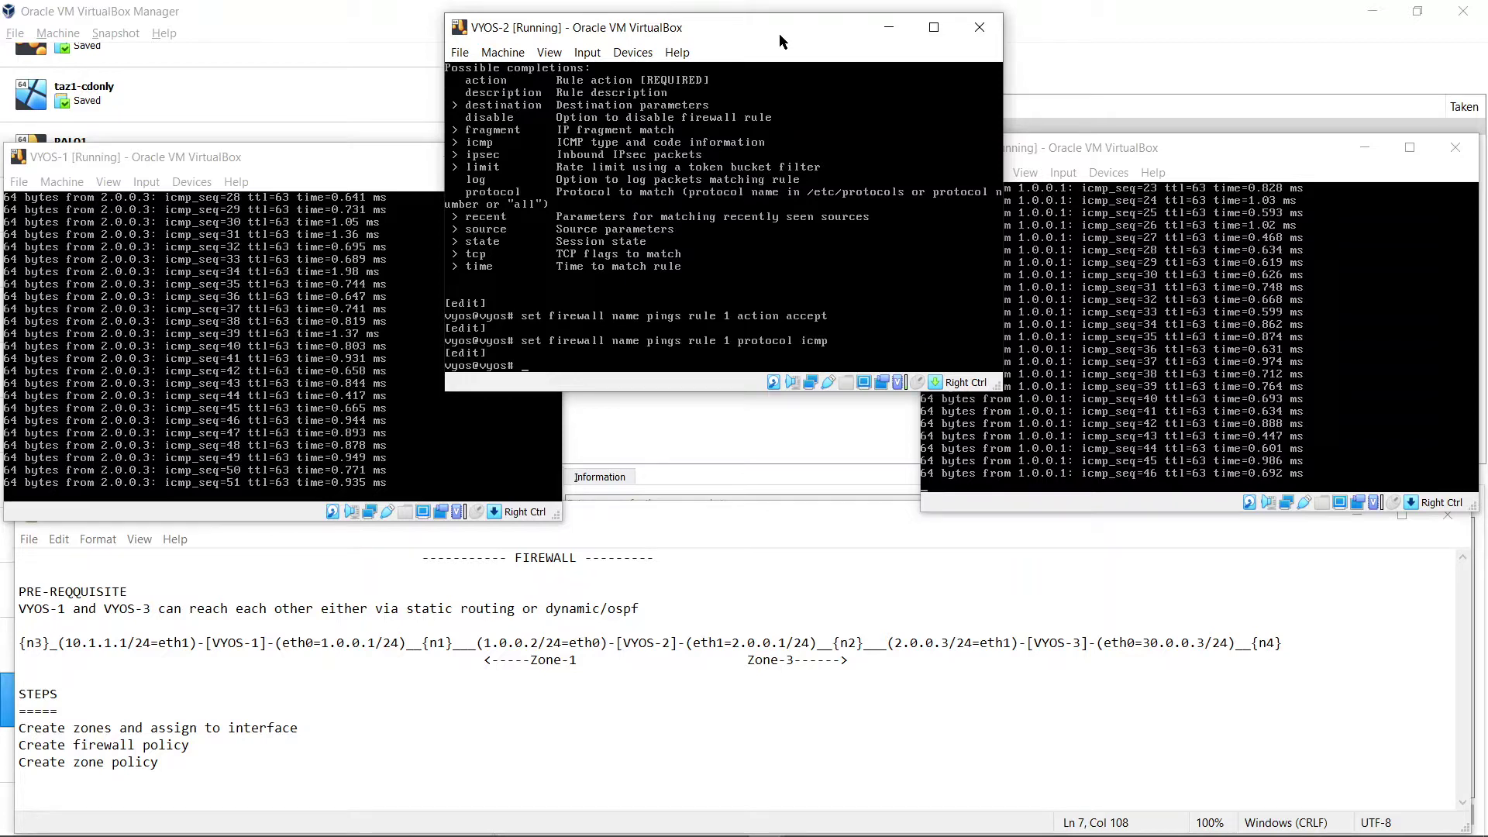
{"action": "type", "text": "commit"}
{"action": "key", "text": "Return"}
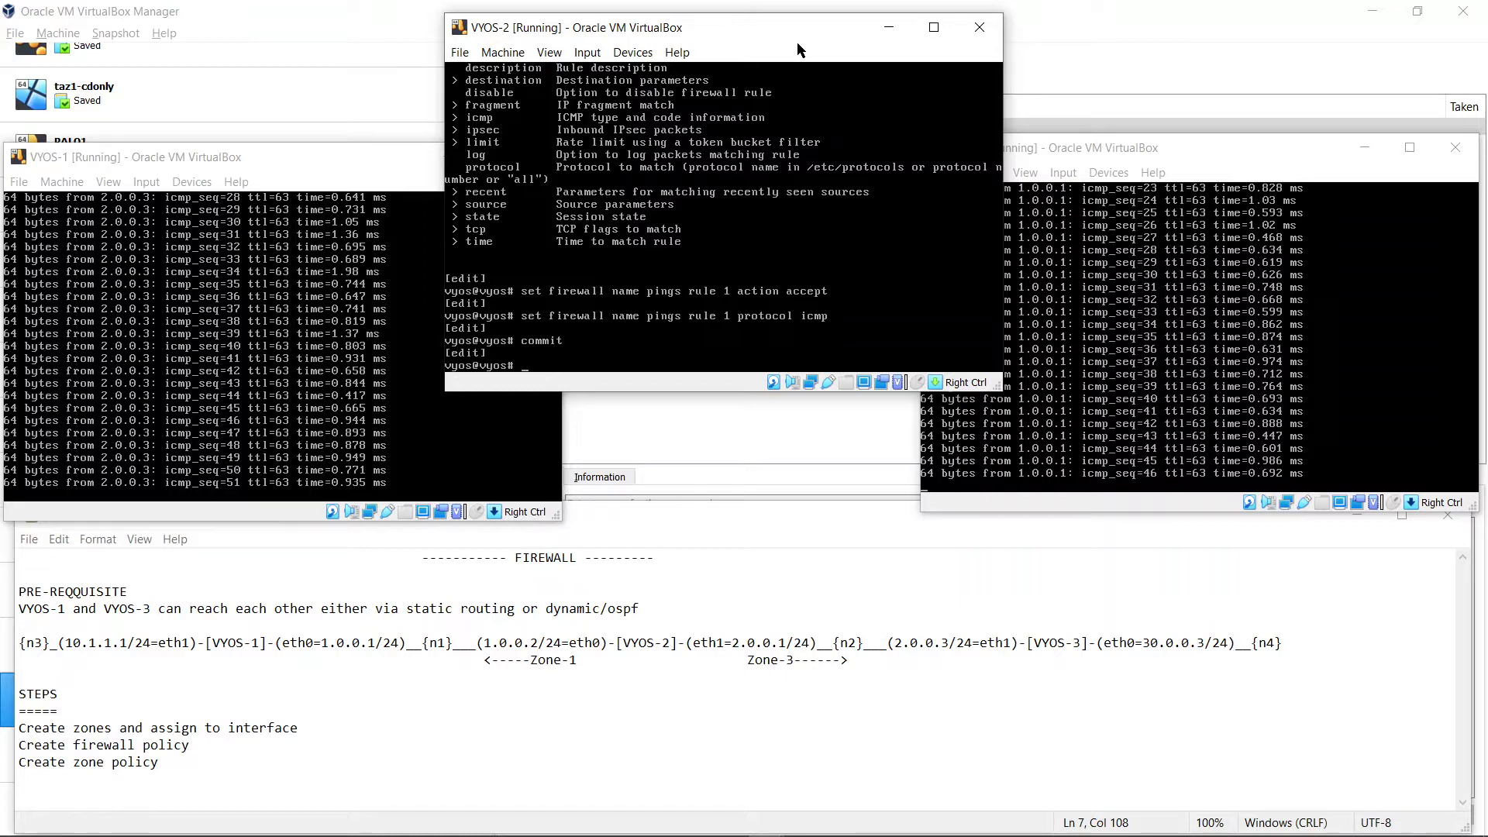
{"action": "type", "text": "set zone-policy"}
{"action": "type", "text": " zone"}
Step: Apply firewall 'pings' to traffic entering zone1 from zone3
{"action": "key", "text": "Tab"}
{"action": "type", "text": "zon"}
{"action": "key", "text": "Tab"}
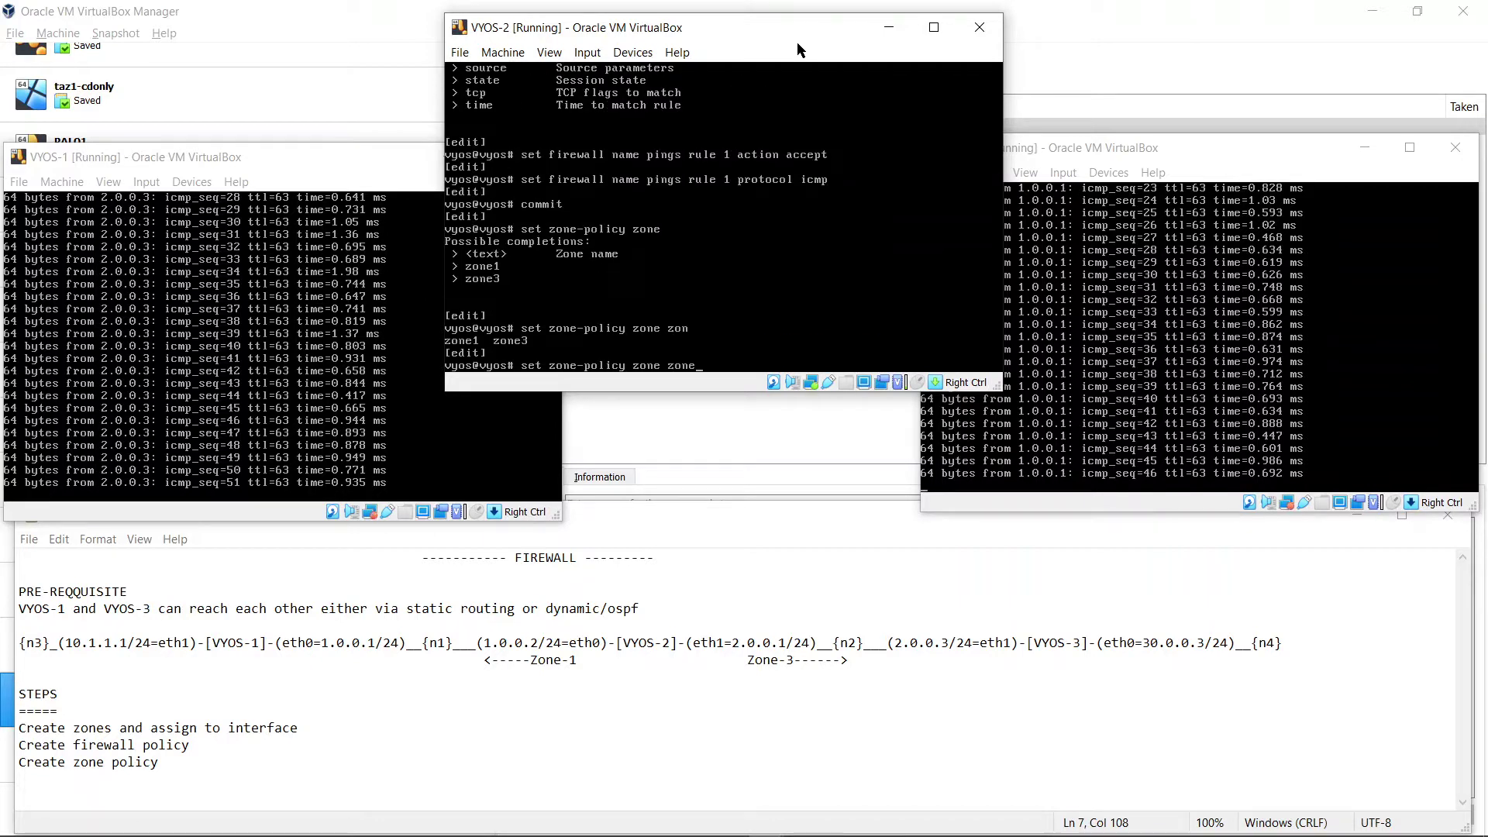
{"action": "type", "text": "e1"}
{"action": "type", "text": " fr"}
{"action": "type", "text": "om "}
{"action": "type", "text": "zone"}
{"action": "type", "text": "3"}
{"action": "type", "text": "fr"}
{"action": "type", "text": "rewall"}
{"action": "type", "text": " n"}
{"action": "type", "text": "ame"}
{"action": "type", "text": " pings"}
{"action": "key", "text": "Return"}
Step: Apply 'pings' to traffic entering zone3 from zone1 and commit the zone policies
{"action": "key", "text": "Up"}
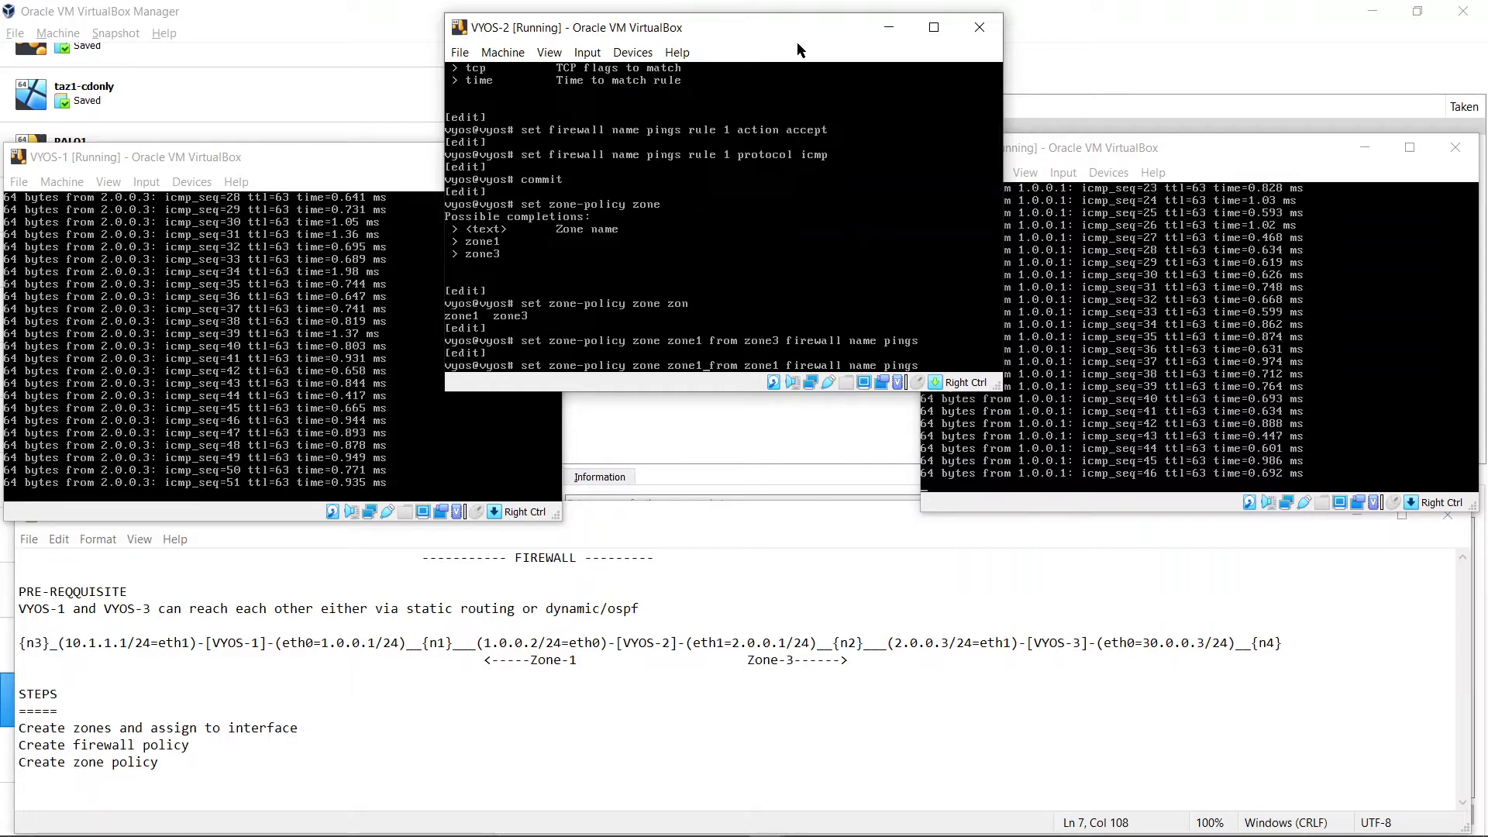
{"action": "key", "text": "BackSpace"}
{"action": "type", "text": "3"}
{"action": "key", "text": "Return"}
{"action": "type", "text": "commit"}
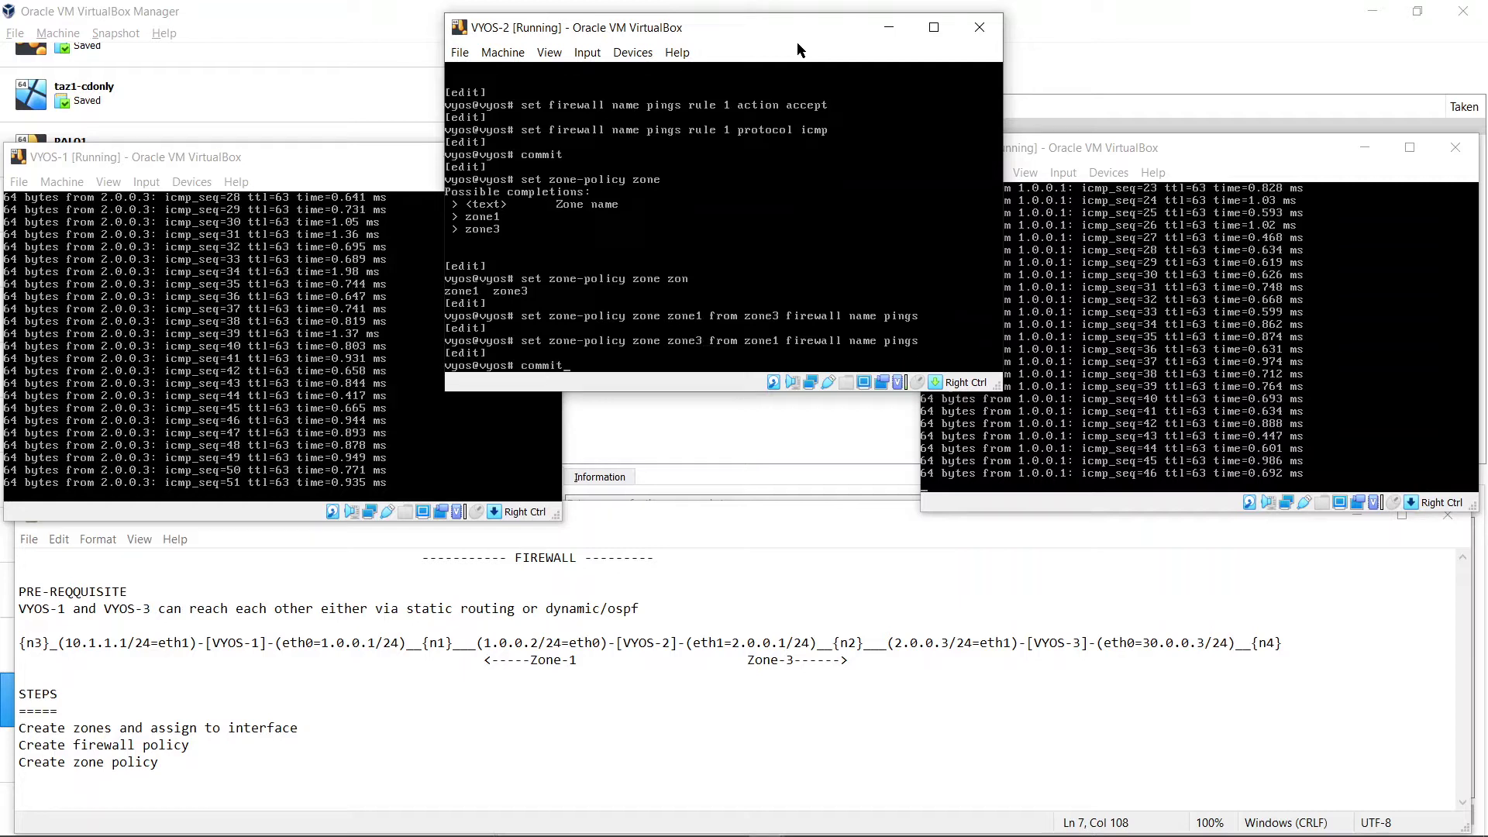
{"action": "key", "text": "Return"}
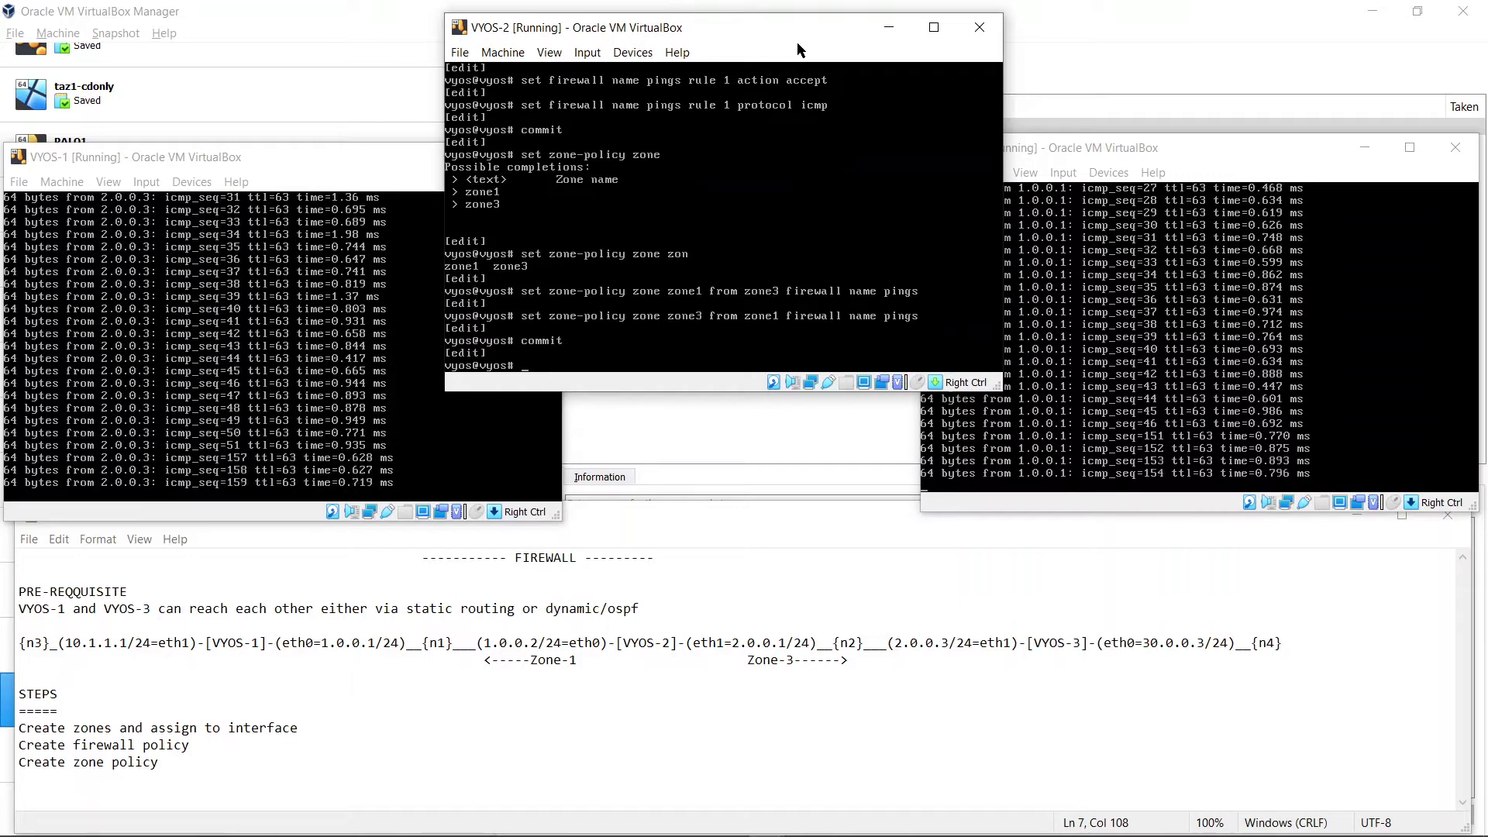
{"action": "type", "text": "exit"}
Step: Exit configuration mode and show the firewall summary
{"action": "key", "text": "Return"}
{"action": "type", "text": "sho"}
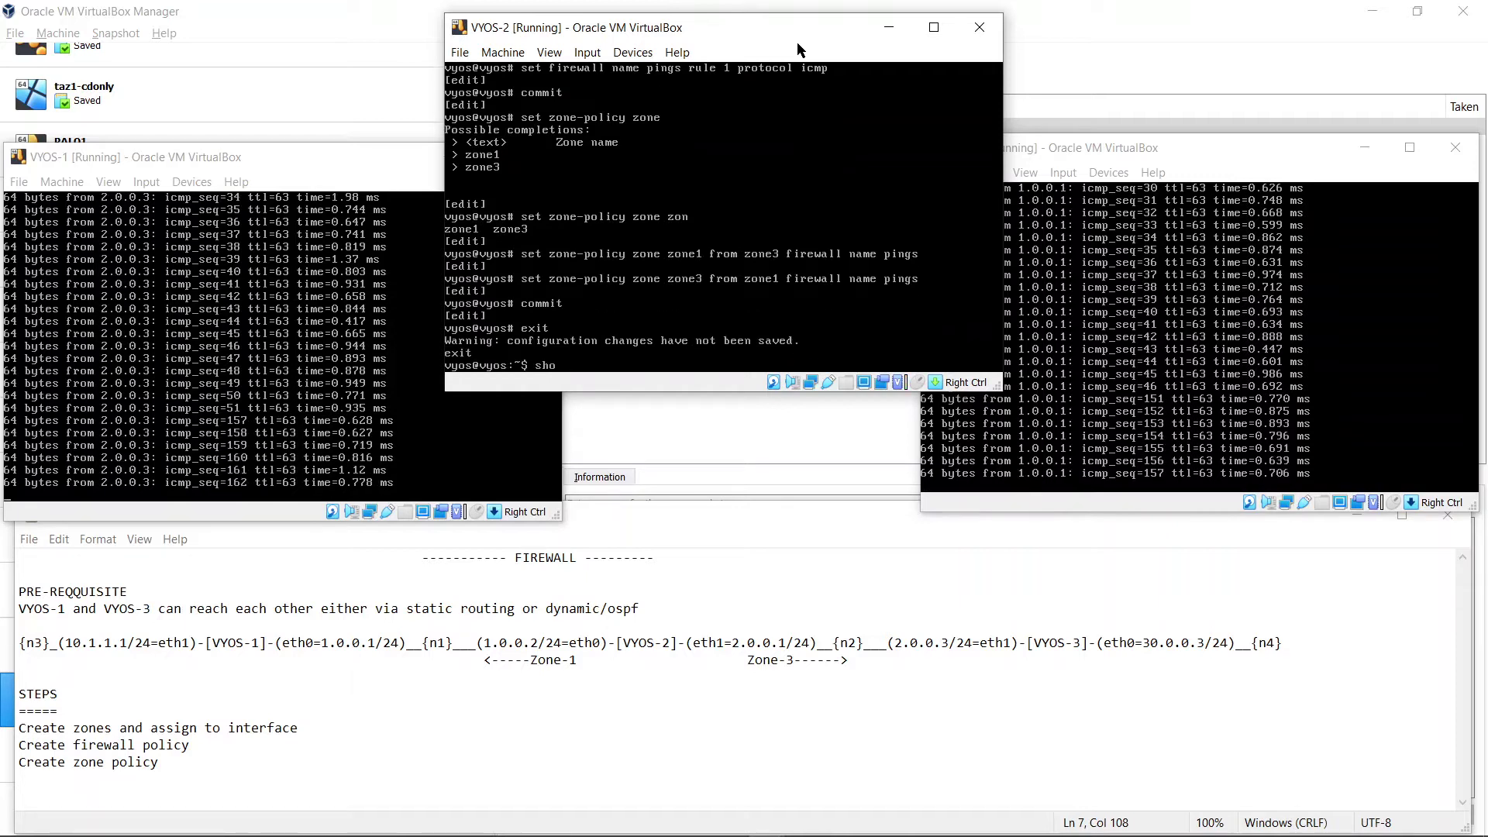
{"action": "type", "text": " firewall"}
{"action": "key", "text": "question"}
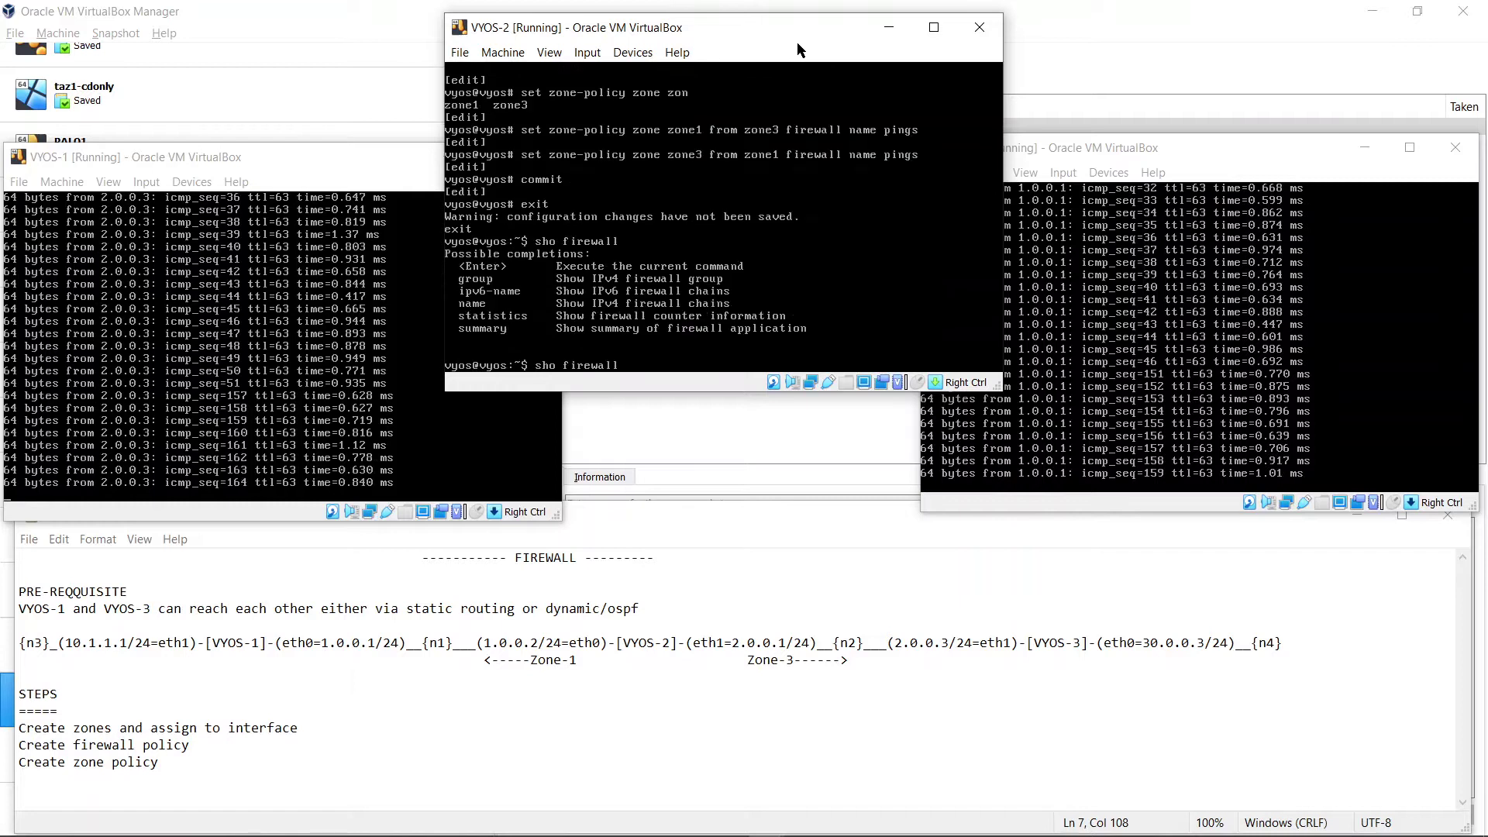
{"action": "type", "text": "summary"}
{"action": "key", "text": "Return"}
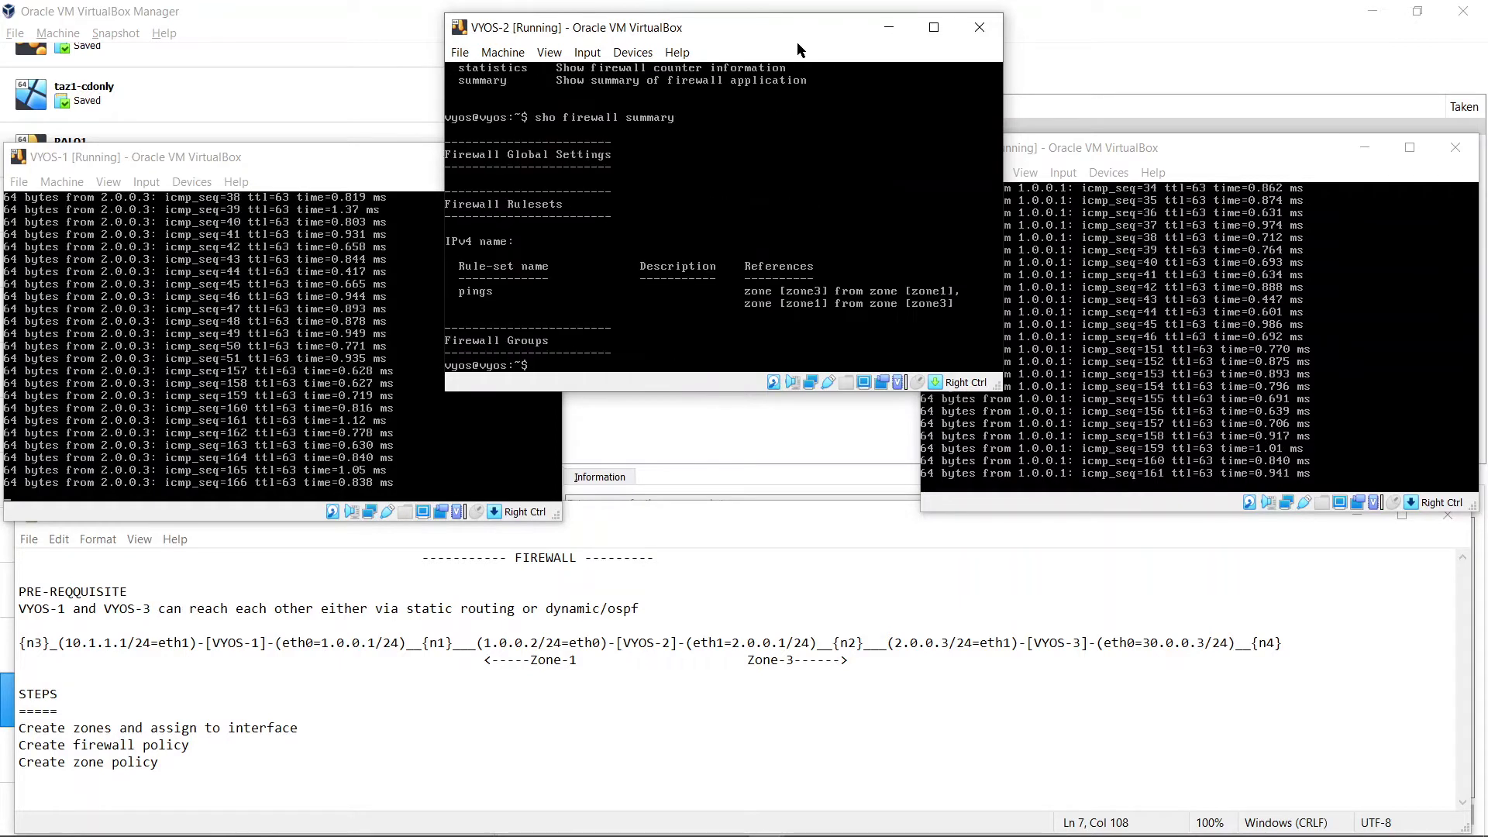
{"action": "type", "text": "sho firewall"}
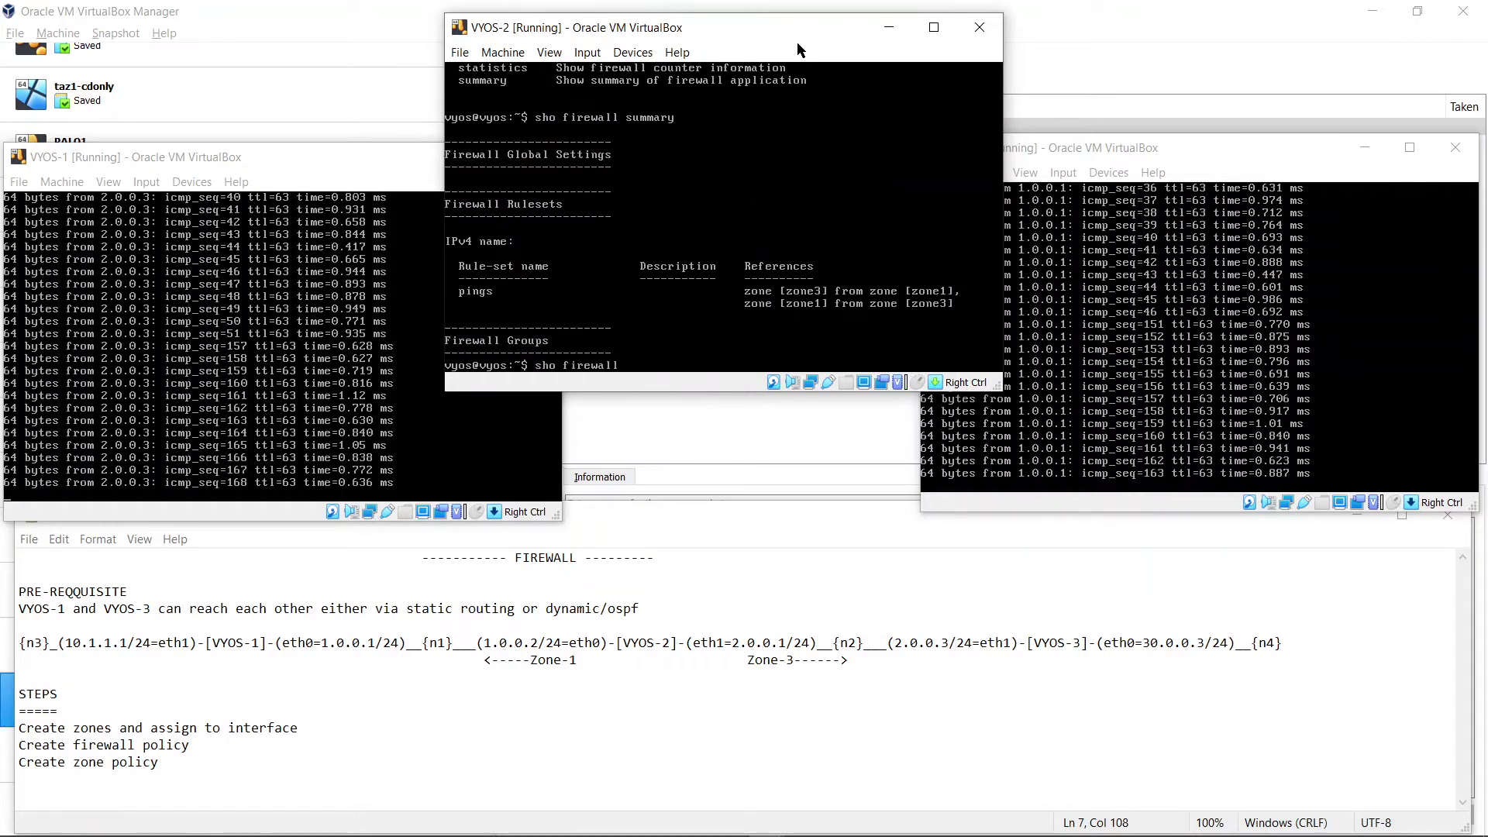
Step: Show firewall statistics, with 64 packets accepted by 'pings'
{"action": "key", "text": "question"}
{"action": "type", "text": " statistics"}
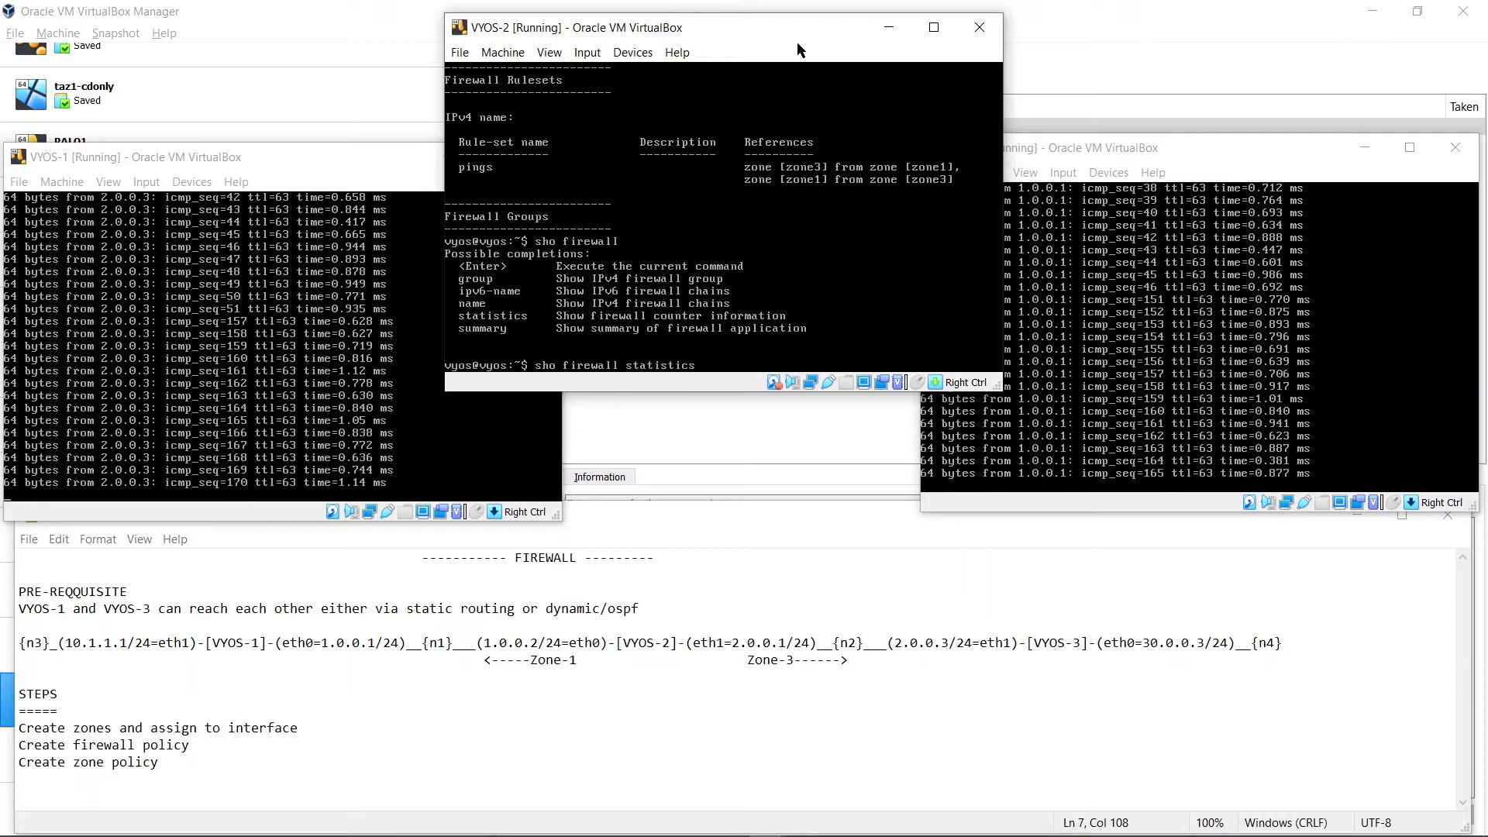
{"action": "key", "text": "Return"}
{"action": "key", "text": "Up"}
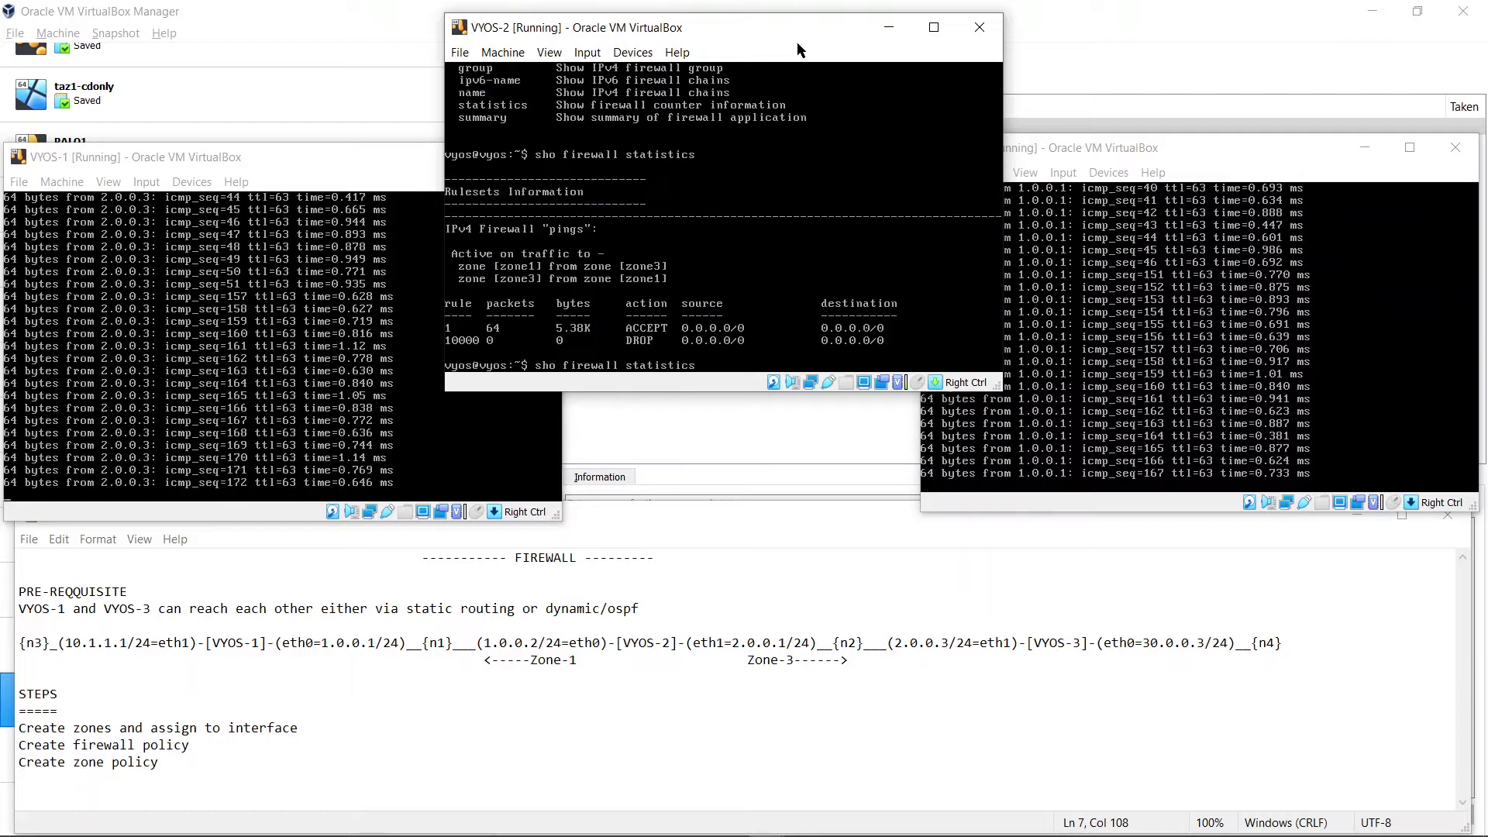
{"action": "key", "text": "BackSpace"}
{"action": "key", "text": "BackSpace"}
{"action": "key", "text": "BackSpace"}
{"action": "key", "text": "BackSpace"}
{"action": "key", "text": "BackSpace"}
{"action": "key", "text": "BackSpace"}
{"action": "type", "text": "zone-policy"}
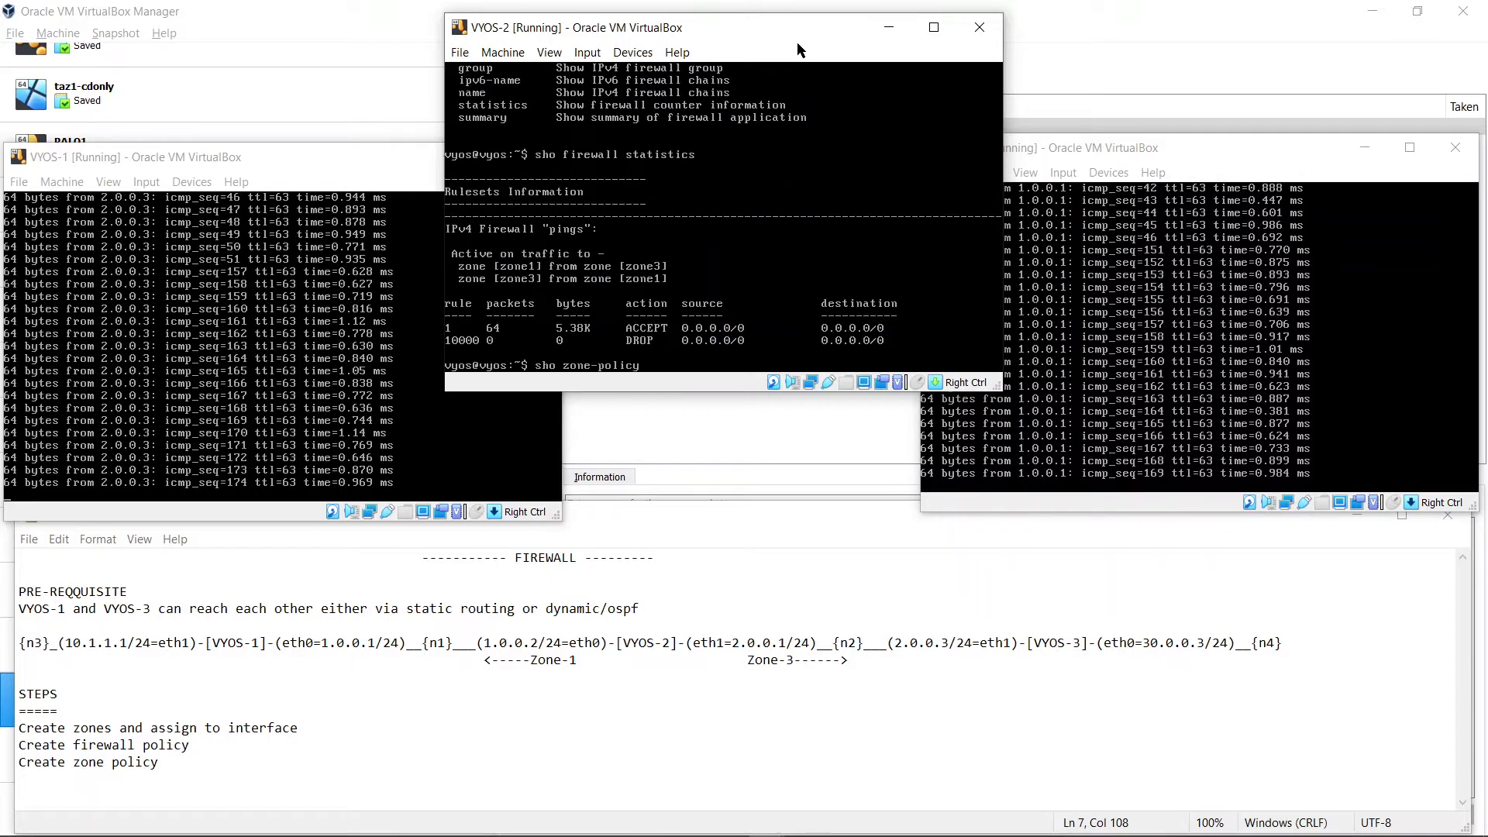
Step: Show the zone1 zone-policy, with eth0 receiving traffic from zone3 under 'pings'
{"action": "key", "text": "question"}
{"action": "type", "text": "zone"}
{"action": "key", "text": "question"}
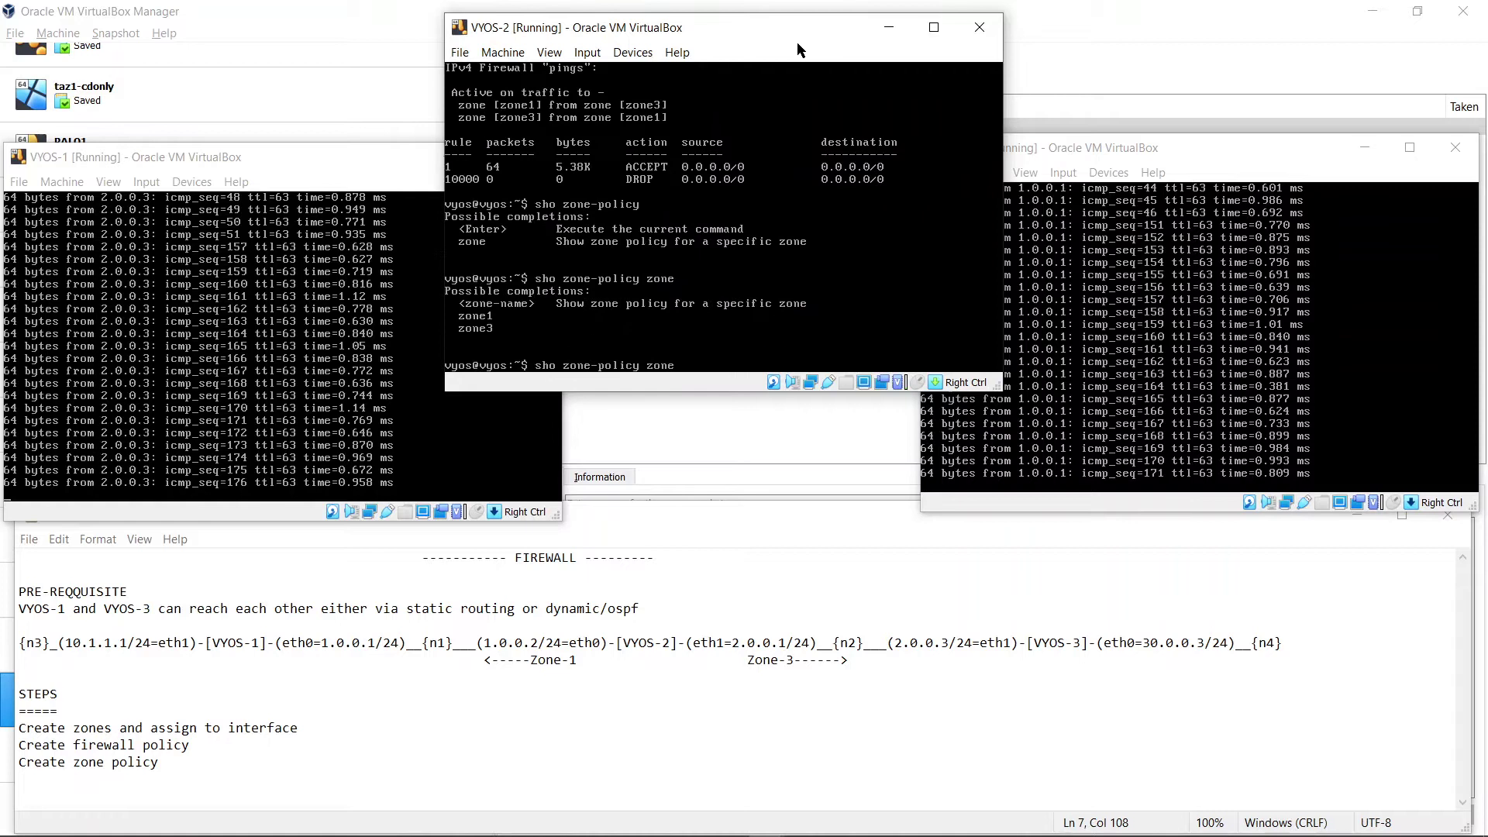
{"action": "type", "text": "zone1"}
{"action": "key", "text": "question"}
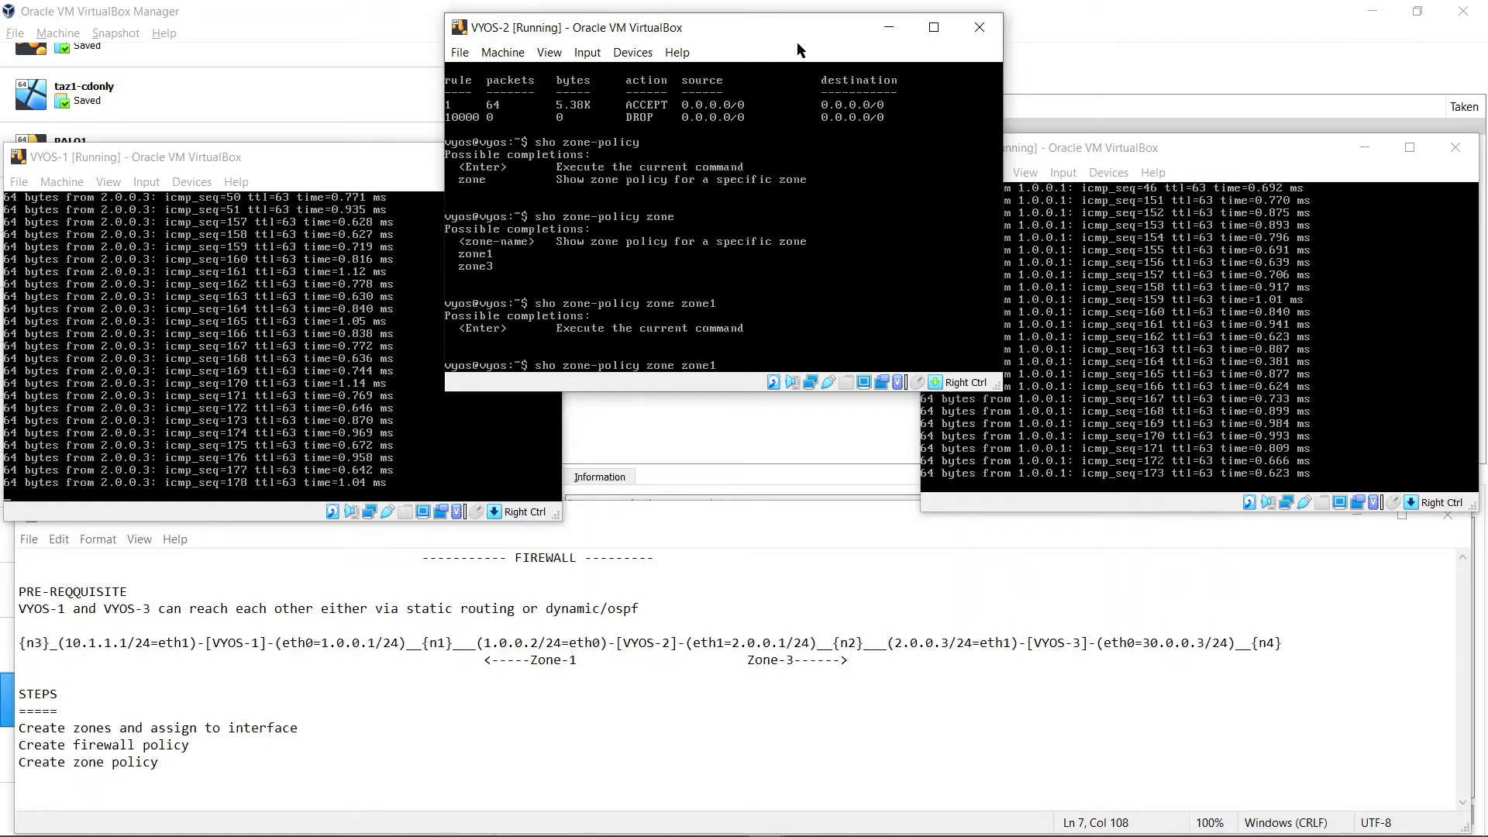
{"action": "key", "text": "Return"}
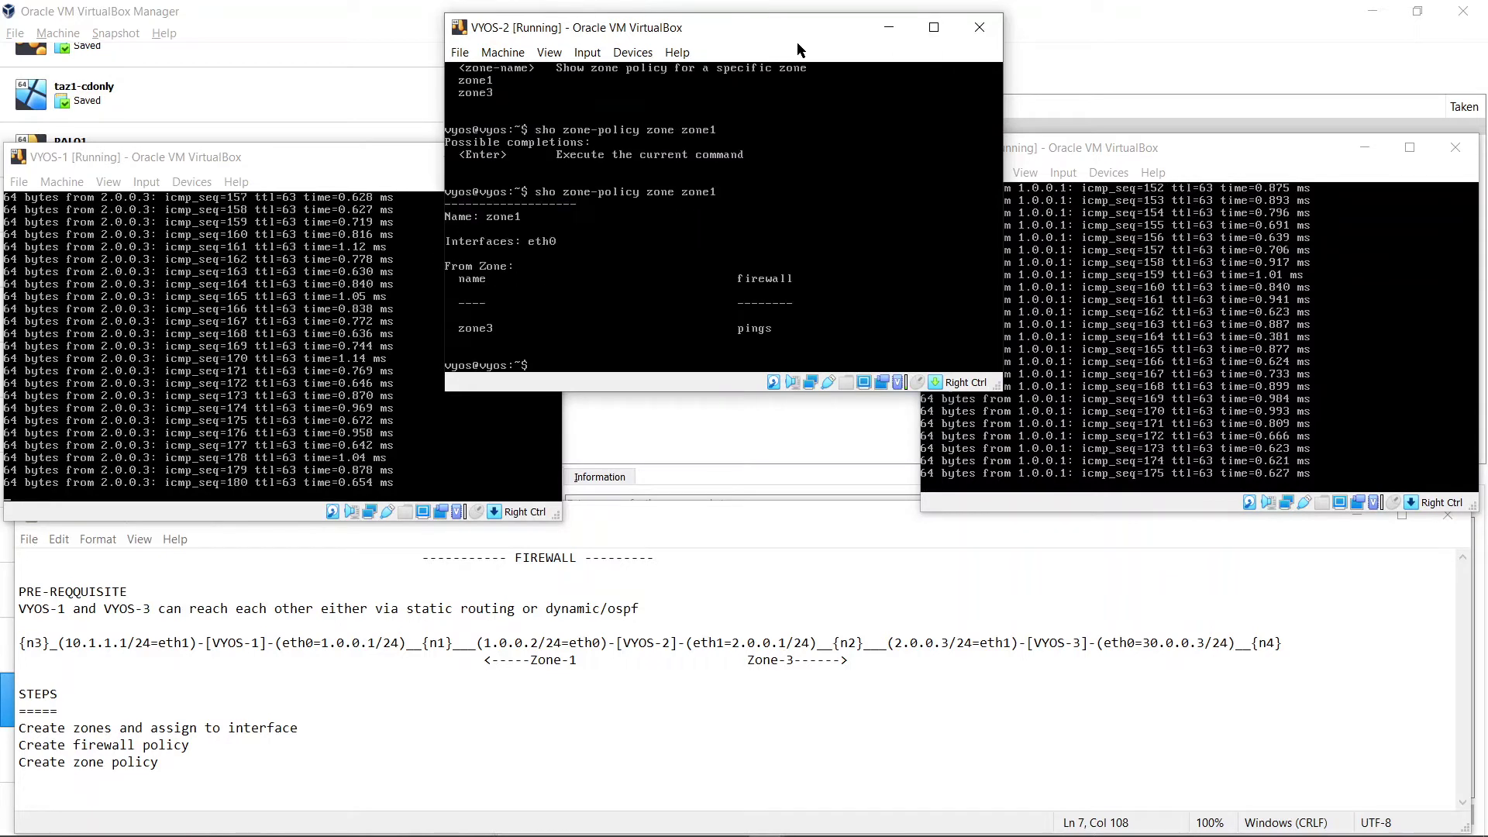
Step: Rerun 'show firewall statistics', now showing 140 accepted packets
{"action": "key", "text": "Up"}
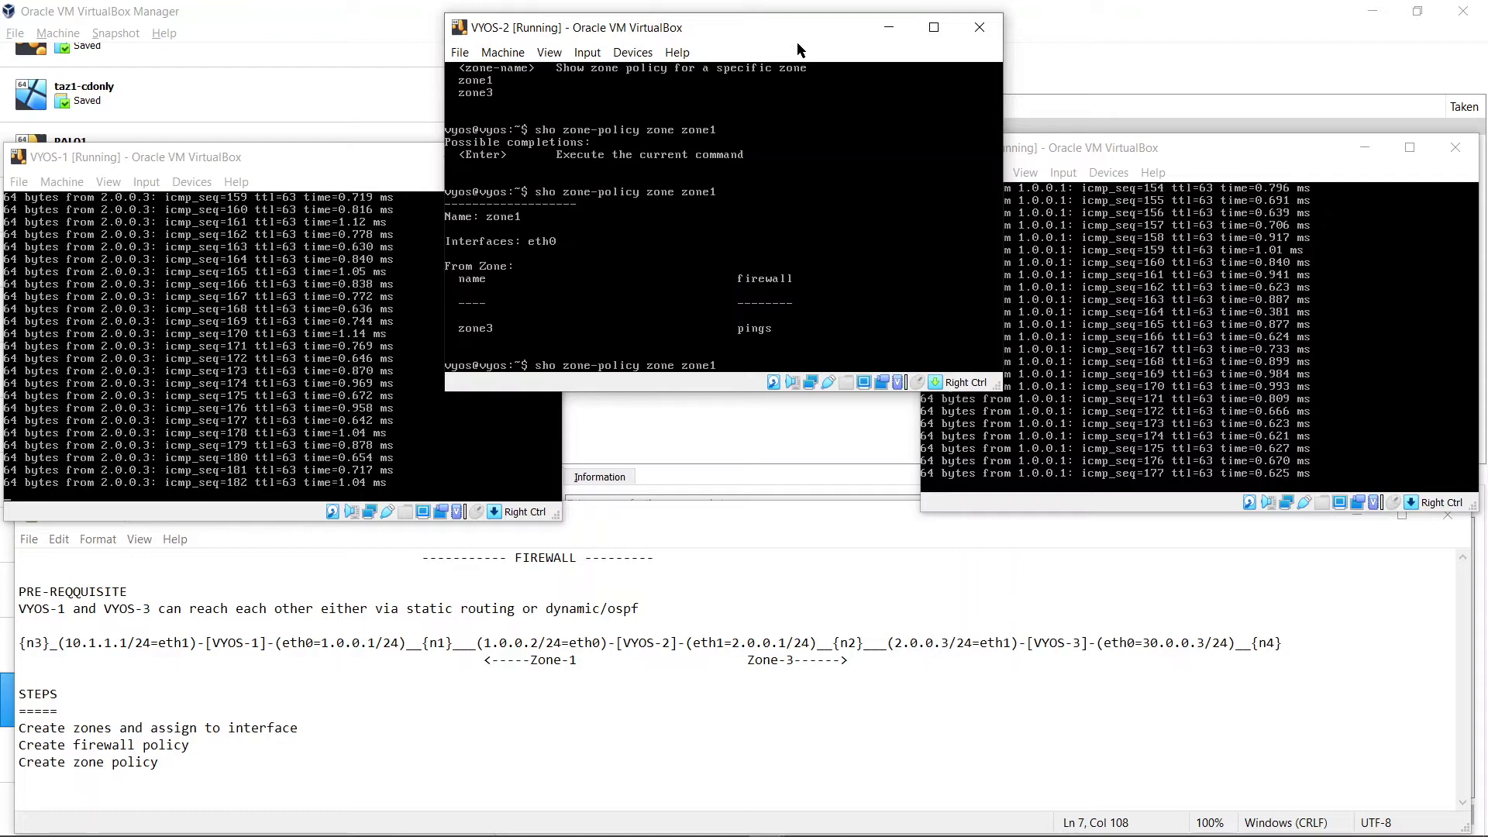
{"action": "key", "text": "question"}
{"action": "key", "text": "BackSpace"}
{"action": "key", "text": "BackSpace"}
{"action": "key", "text": "BackSpace"}
{"action": "key", "text": "BackSpace"}
{"action": "key", "text": "BackSpace"}
{"action": "key", "text": "BackSpace"}
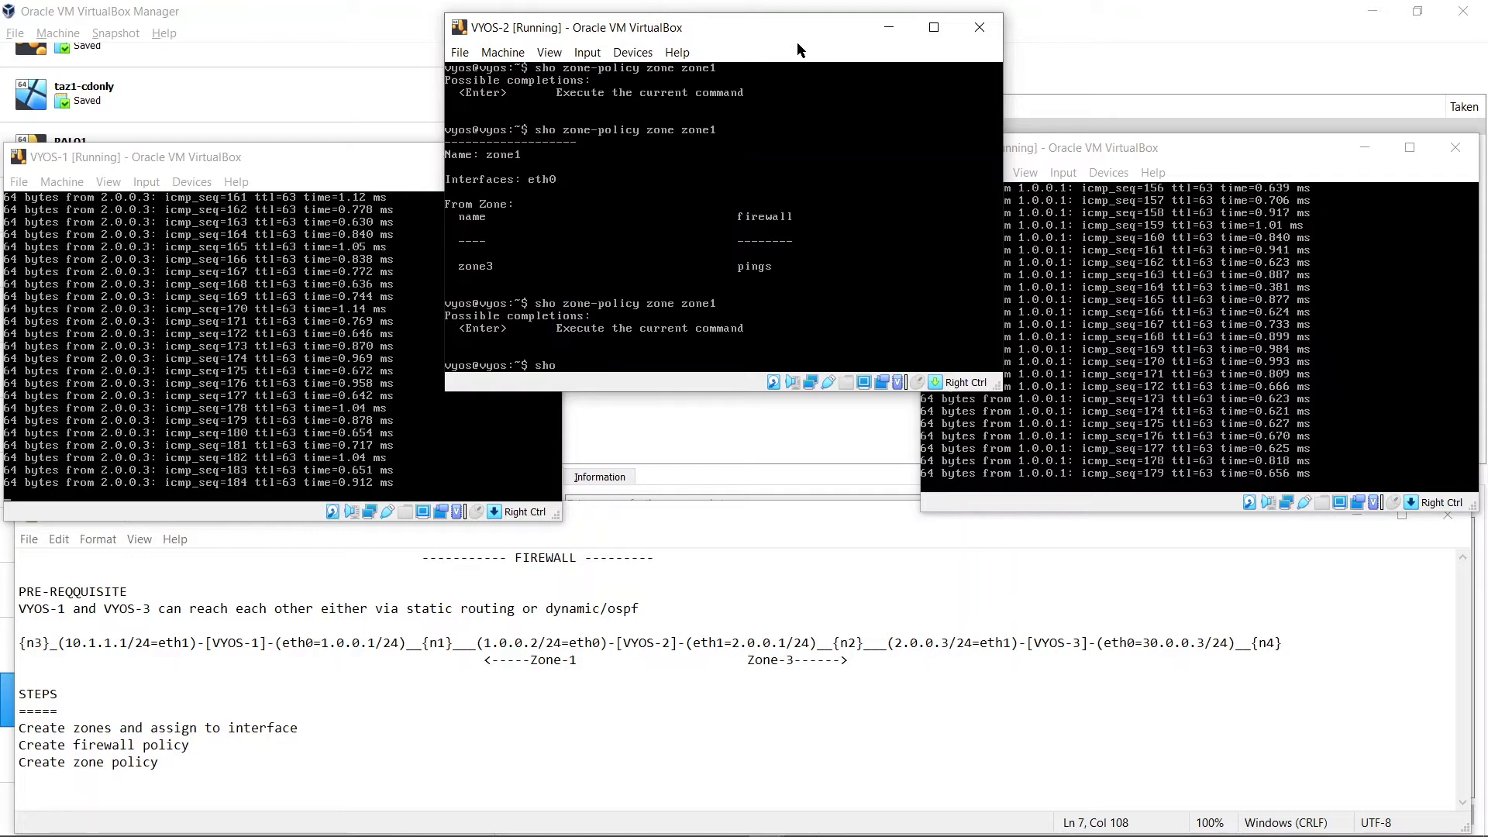
{"action": "type", "text": " fore"}
{"action": "key", "text": "Return"}
{"action": "type", "text": "fire"}
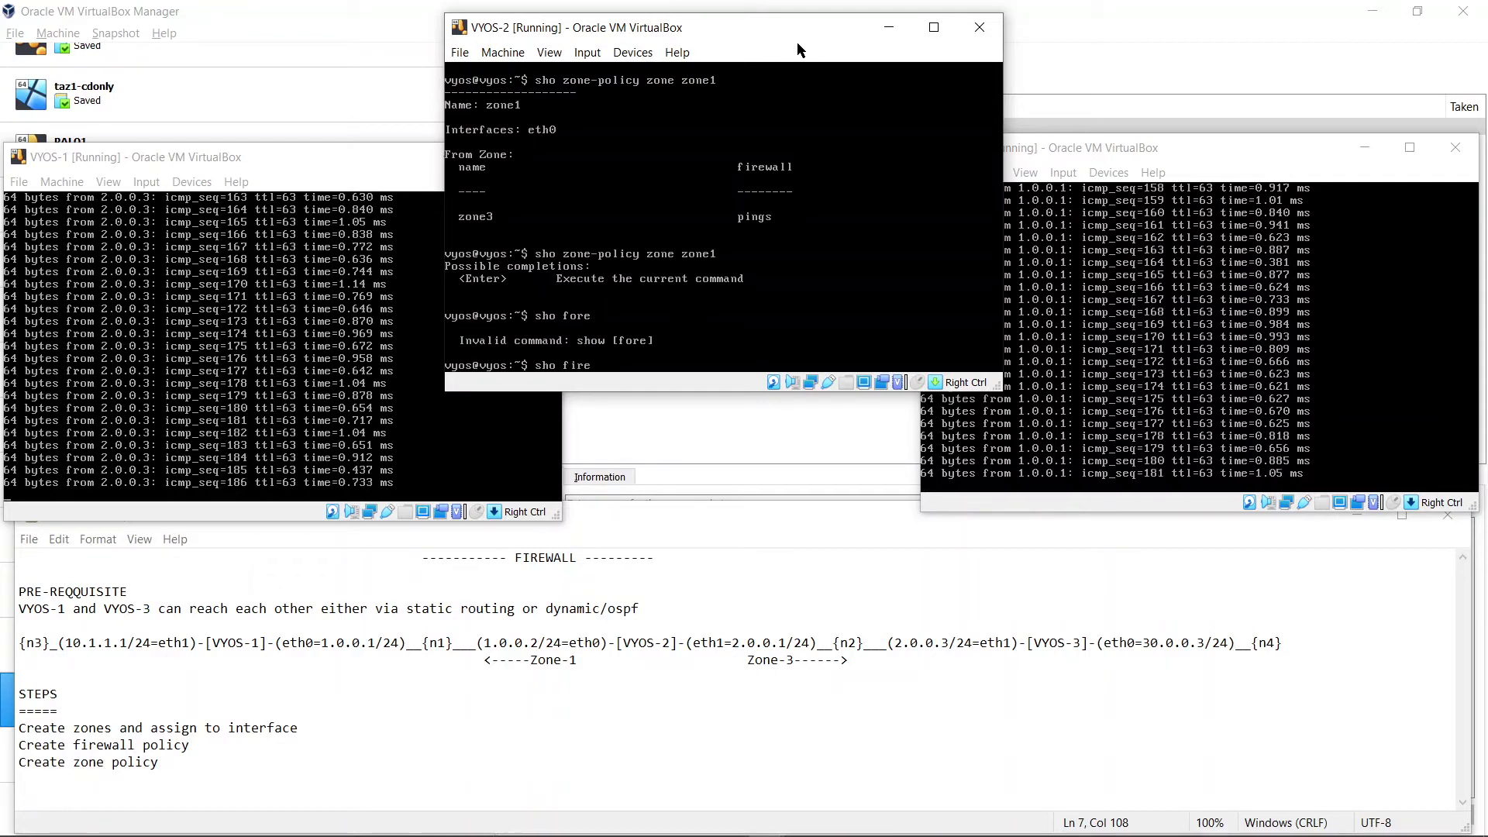
{"action": "type", "text": "wall"}
{"action": "key", "text": "question"}
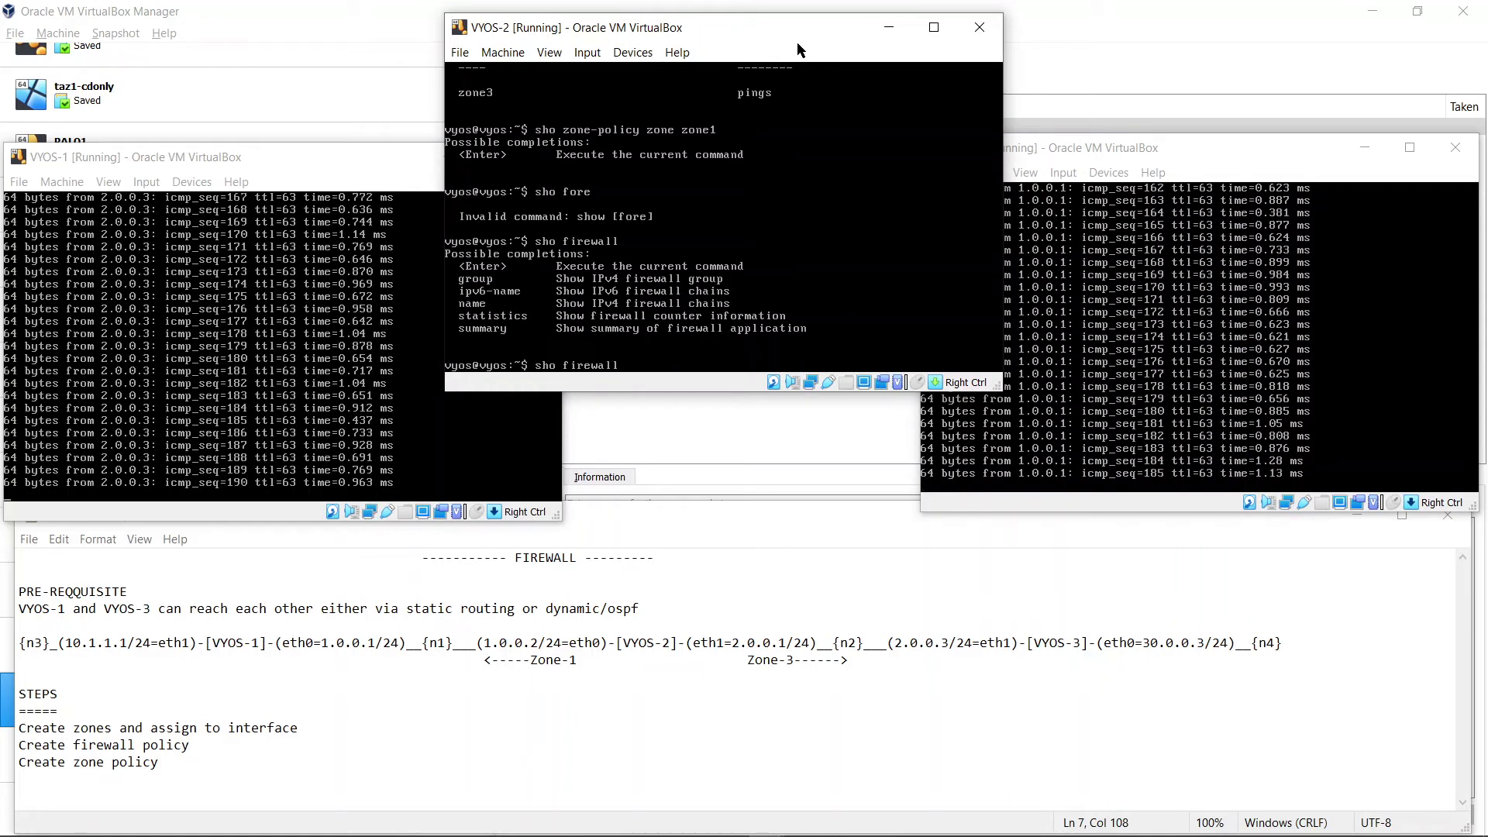
{"action": "type", "text": " statistics"}
{"action": "key", "text": "question"}
{"action": "key", "text": "Return"}
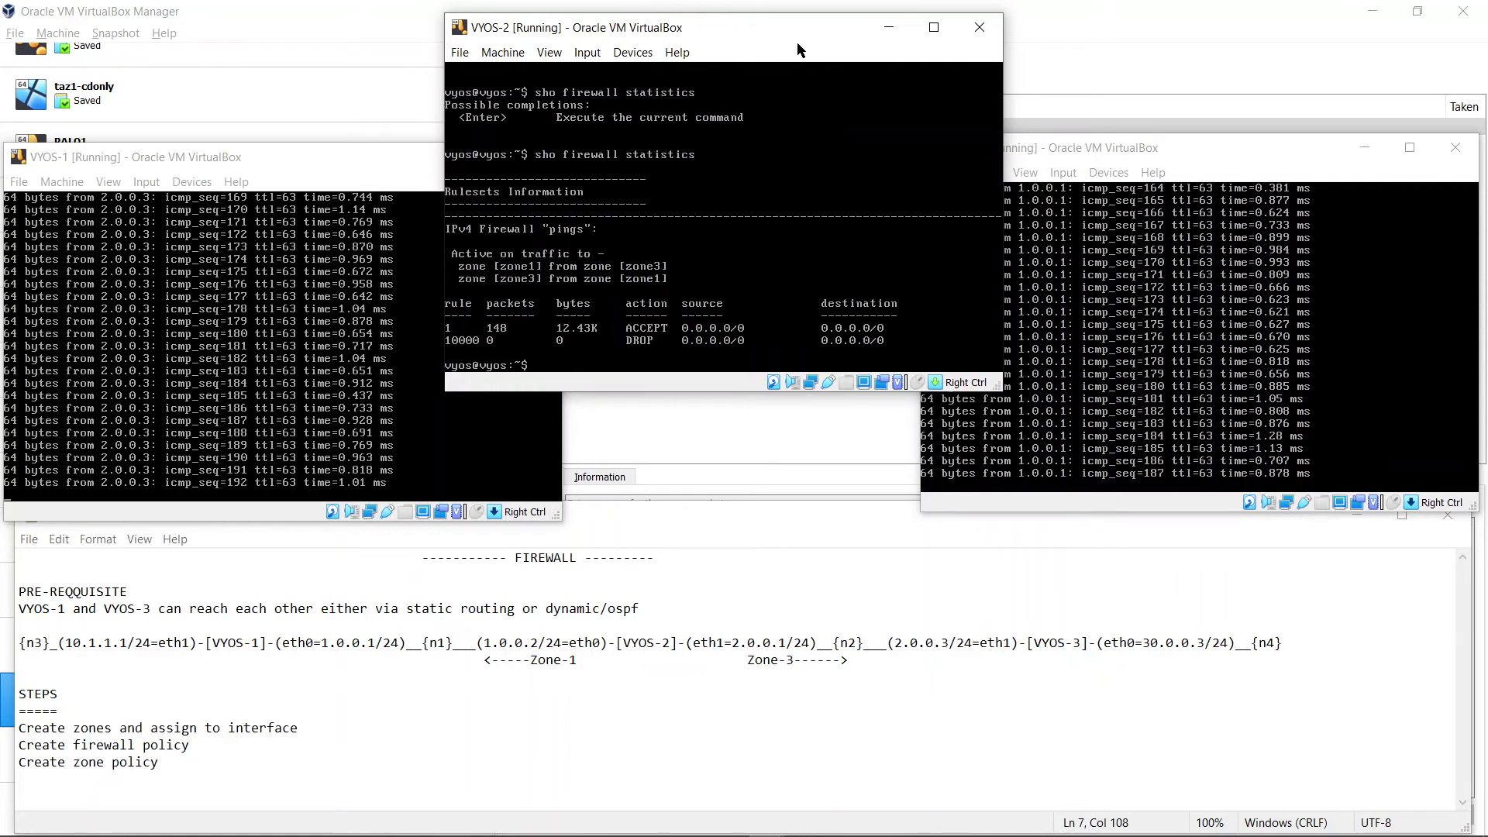